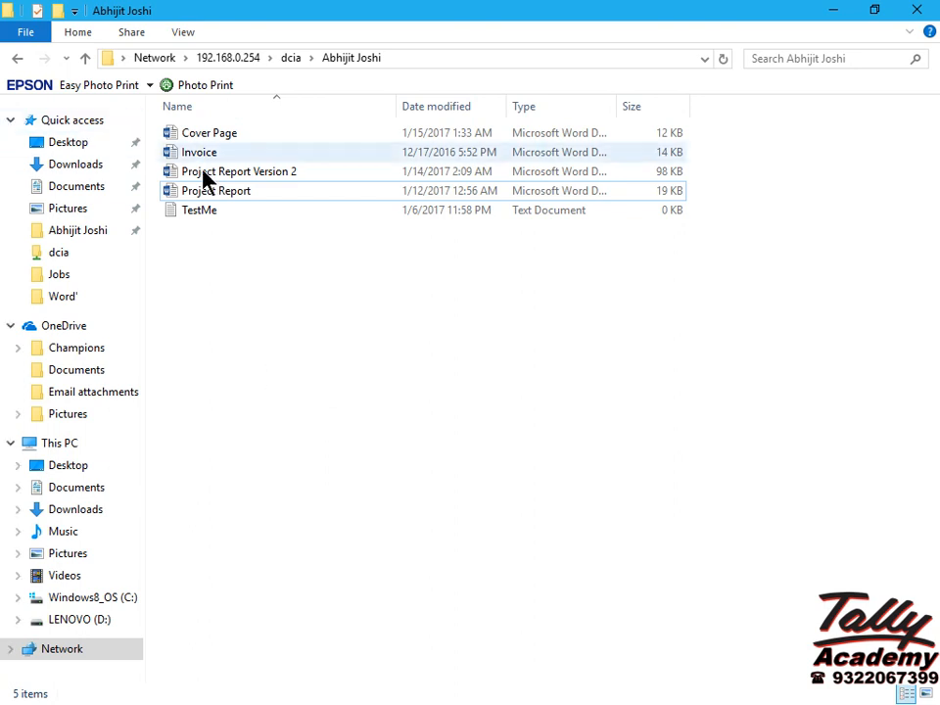
Duplicate the Project Report Version 2 document and rename the copy as Project Report Version 3
left_click(209, 178)
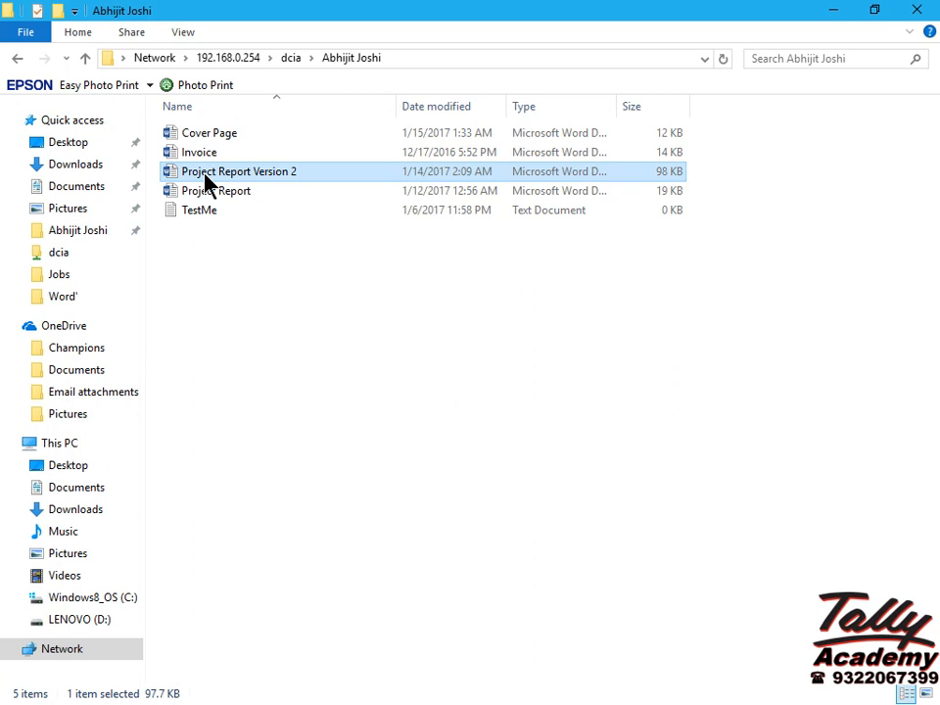
key("ctrl+v")
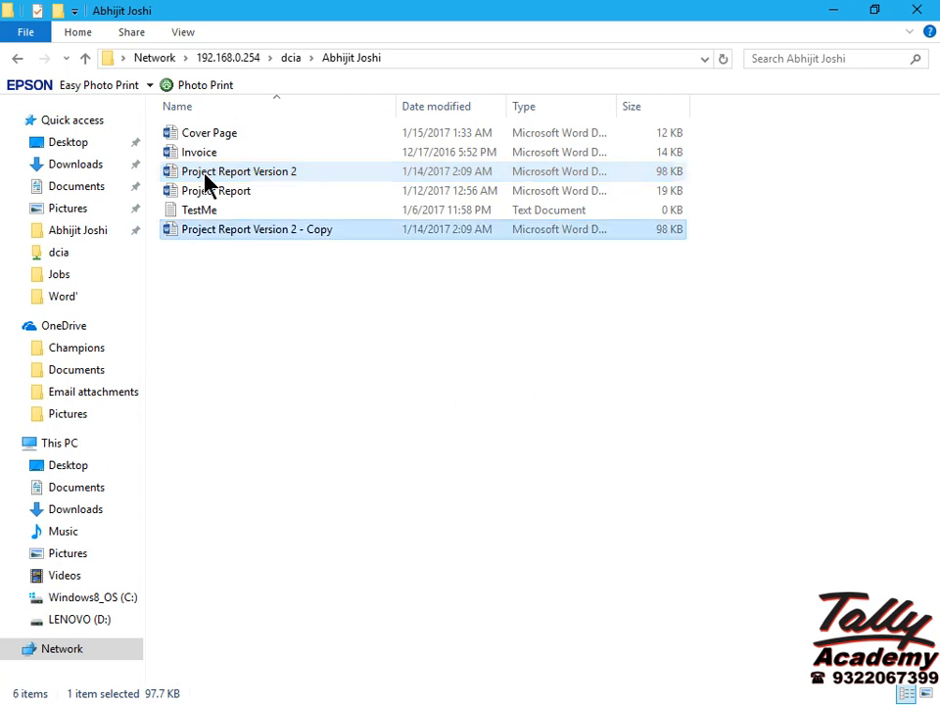
left_click(207, 231)
key("End")
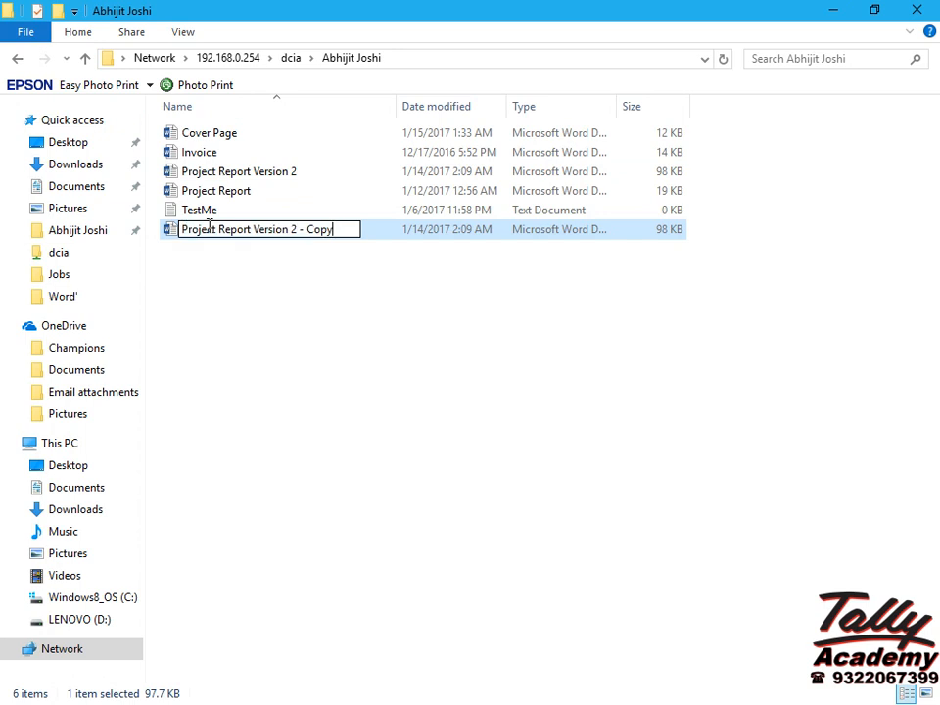
key("BackSpace")
key("BackSpace")
key("BackSpace")
key("BackSpace")
key("BackSpace")
key("BackSpace")
key("BackSpace")
key("BackSpace")
type("3")
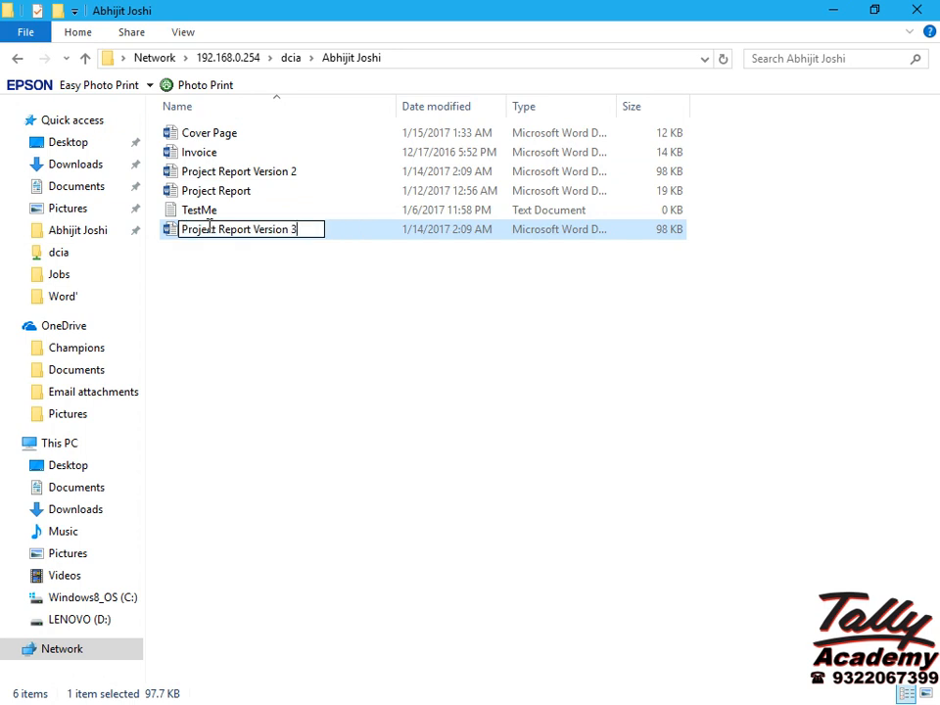
key("Return")
Open the Project Report Version 3 document in Word and enable editing
left_click(209, 235)
double_click(208, 235)
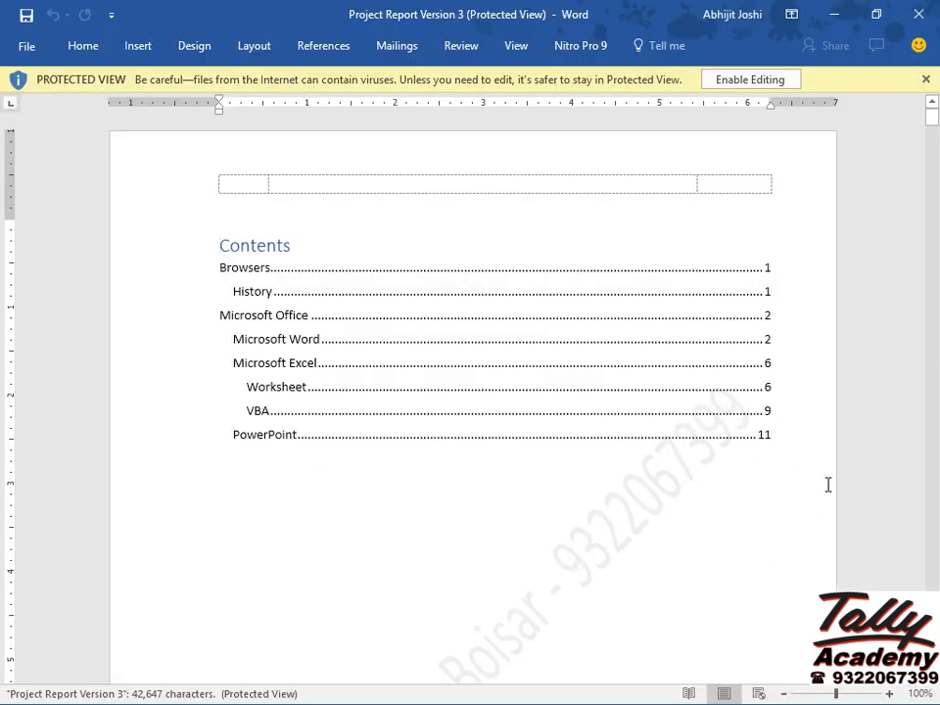
left_click(754, 79)
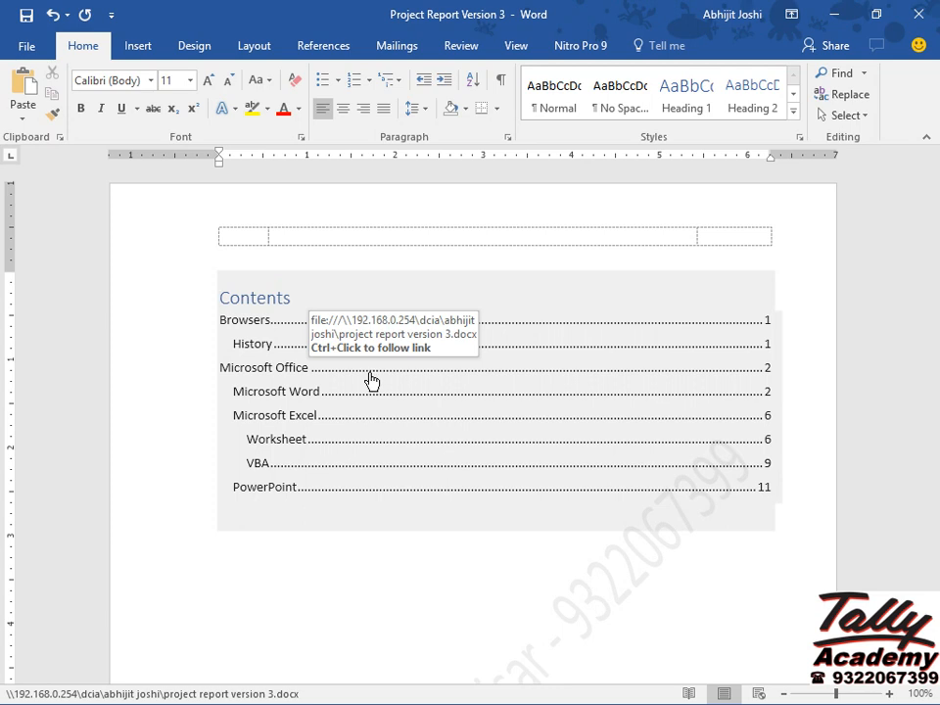
At the end of the first paragraph under Microsoft Office, start inserting a picture and browse to \\192.168.0.254\dcia
left_click(370, 374, "ctrl")
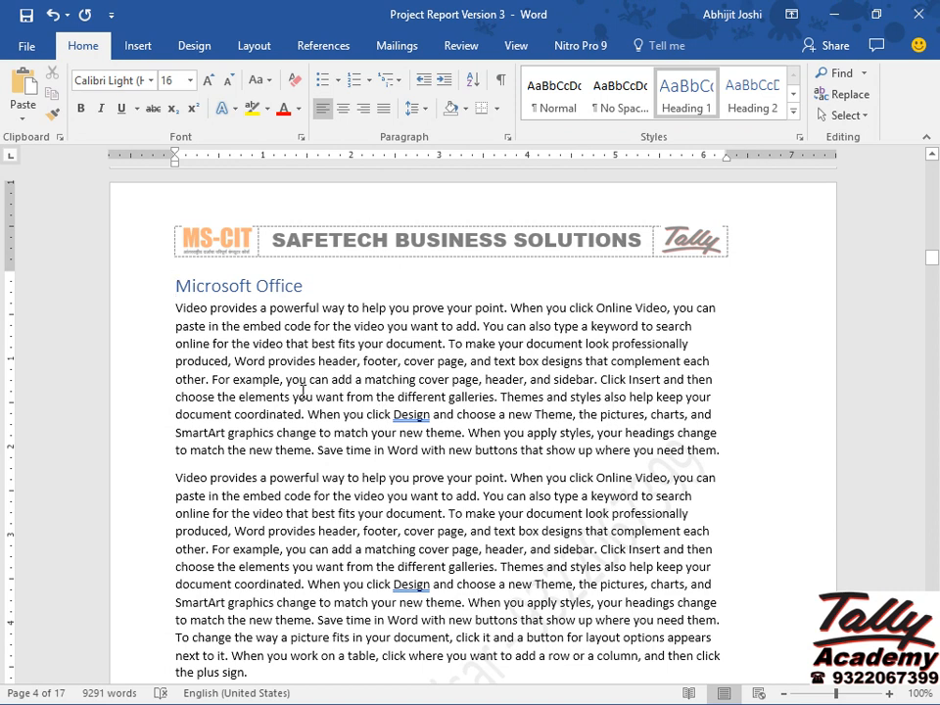
left_click(726, 454)
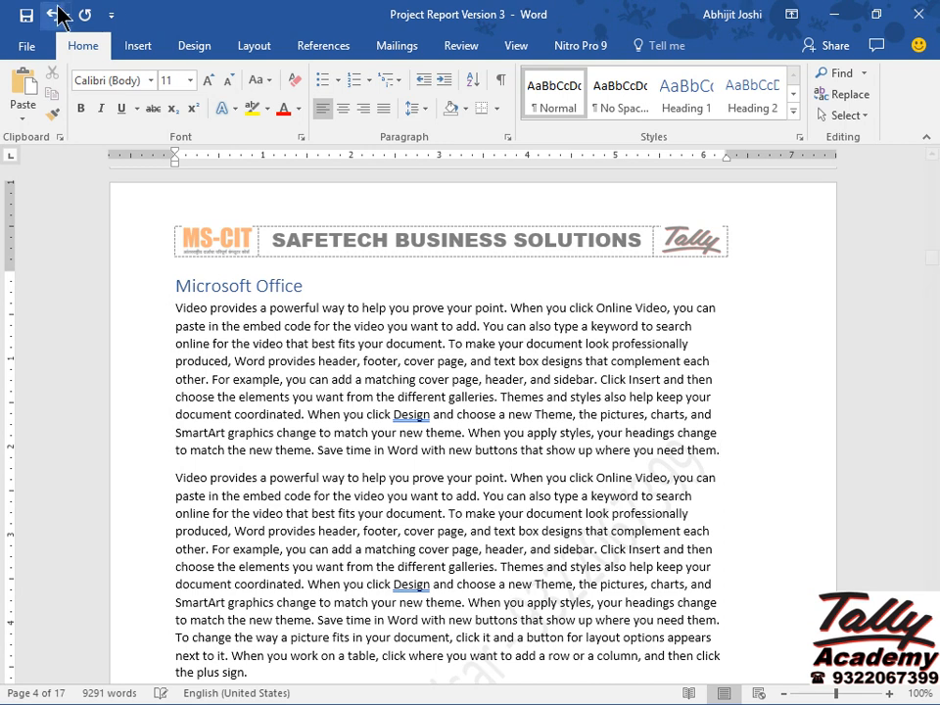
left_click(136, 48)
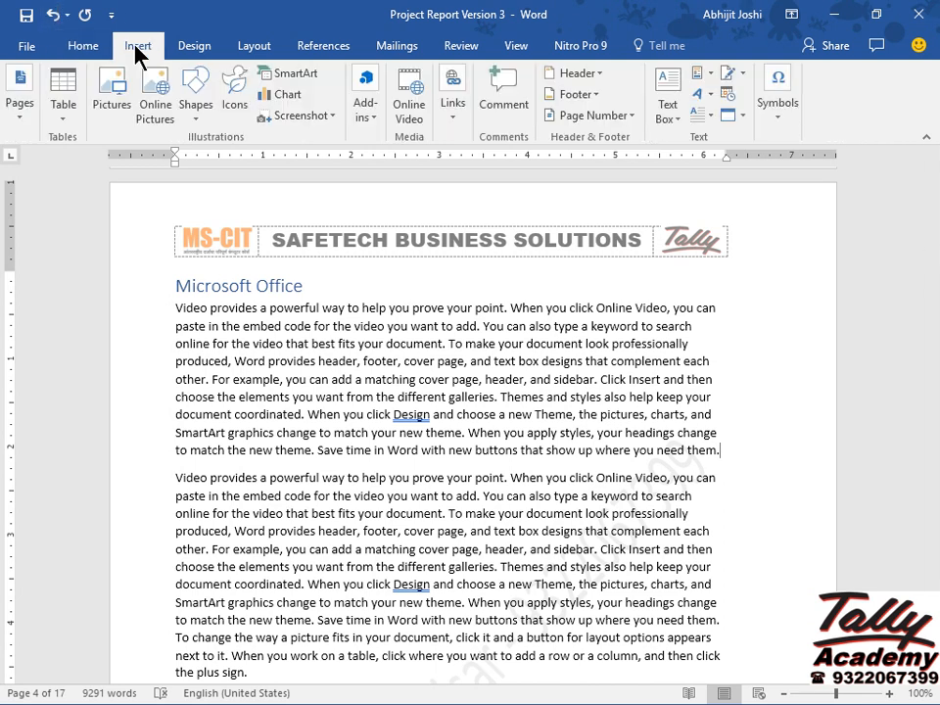
left_click(122, 108)
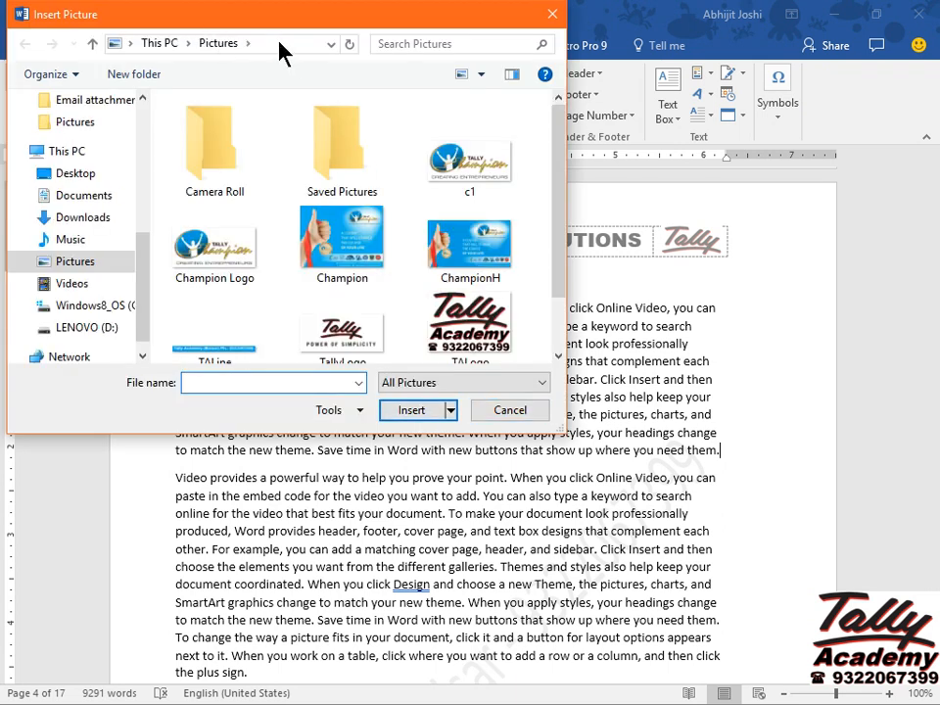
left_click(281, 43)
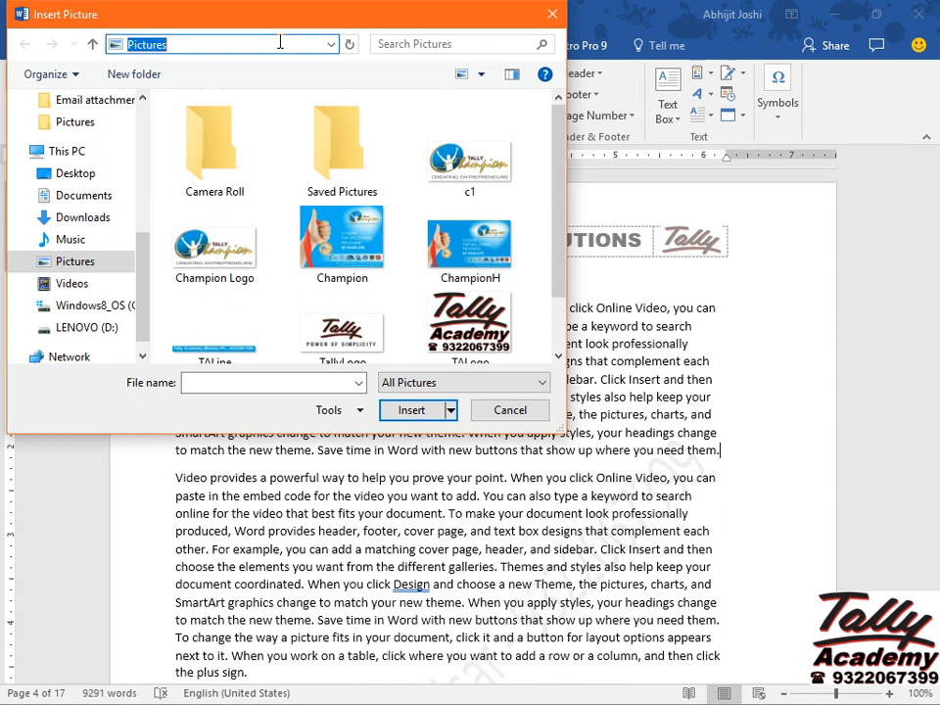
type("\\192.168.0.254")
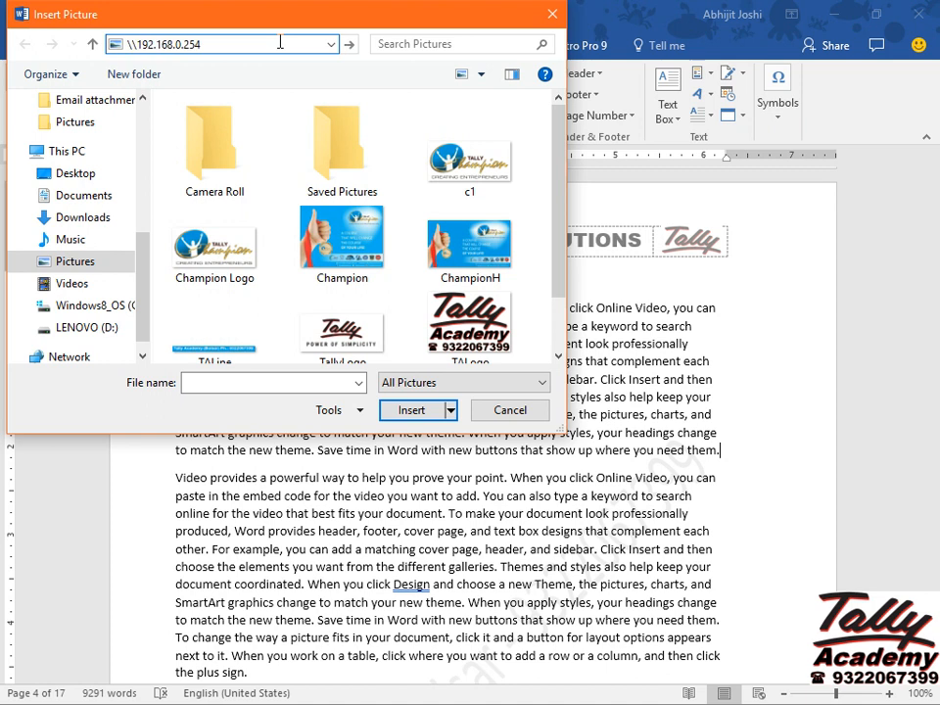
type("\\dcia")
key("Return")
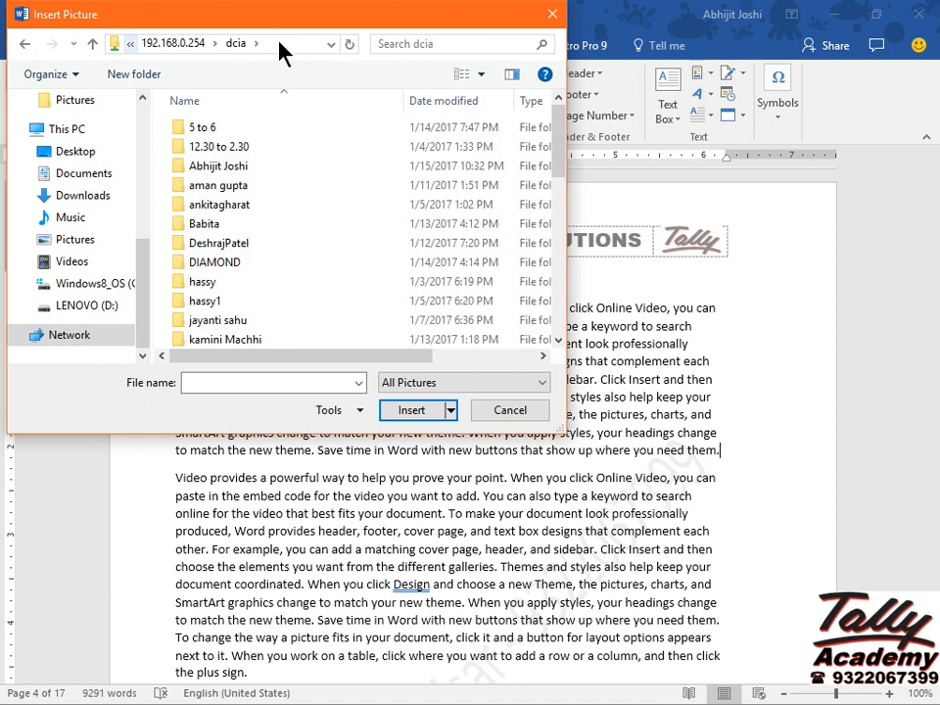
Insert the MS Offce picture from the dcia folder after the first Microsoft Office paragraph
left_click(561, 318)
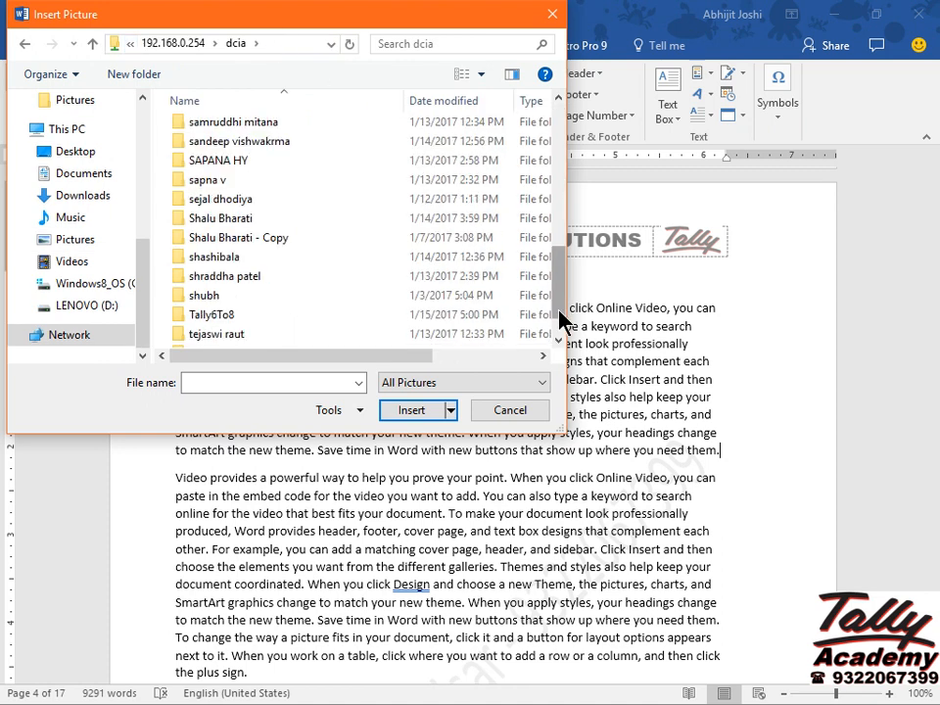
left_click(557, 338)
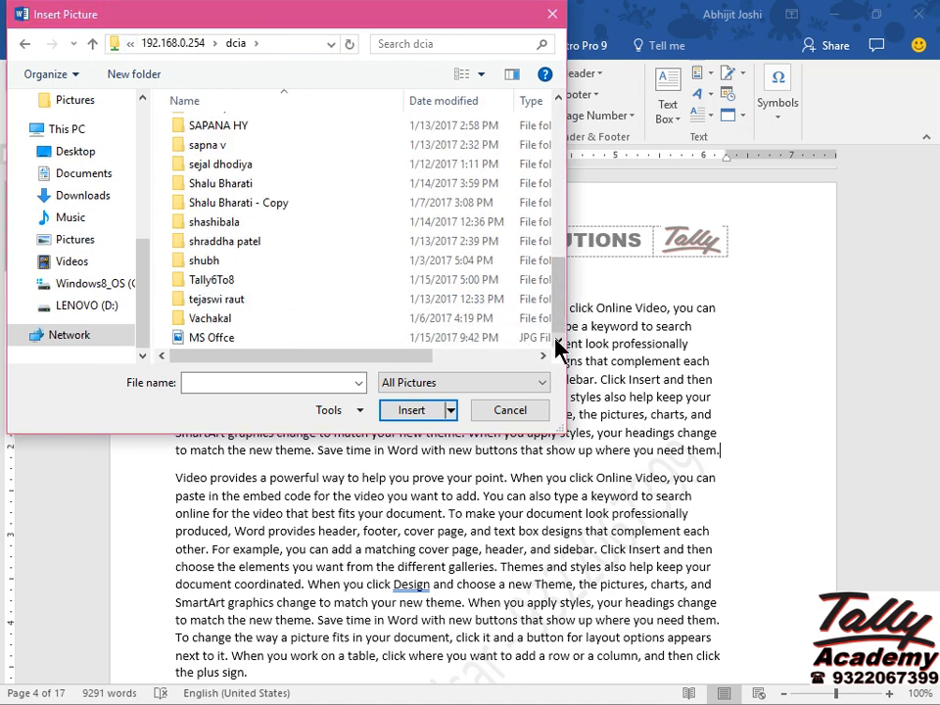
left_click(235, 340)
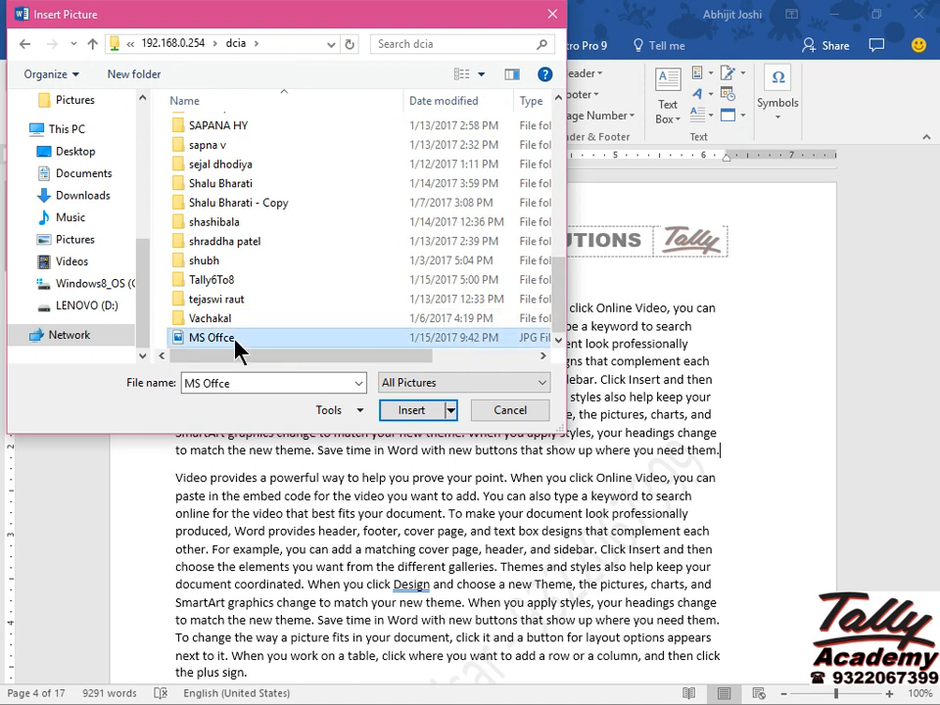
left_click(412, 413)
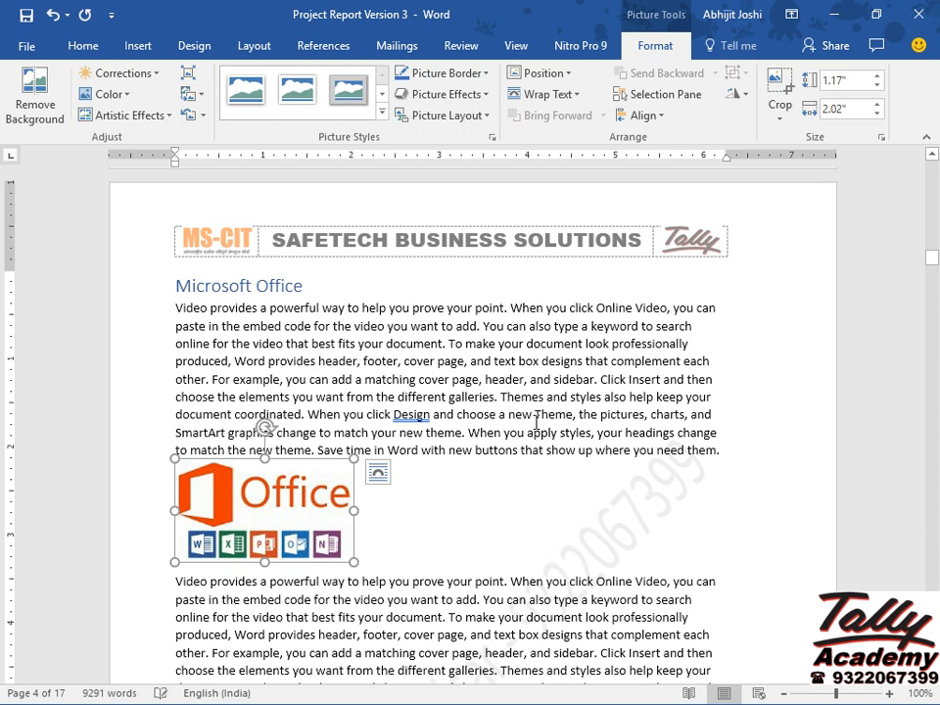
left_click(447, 344)
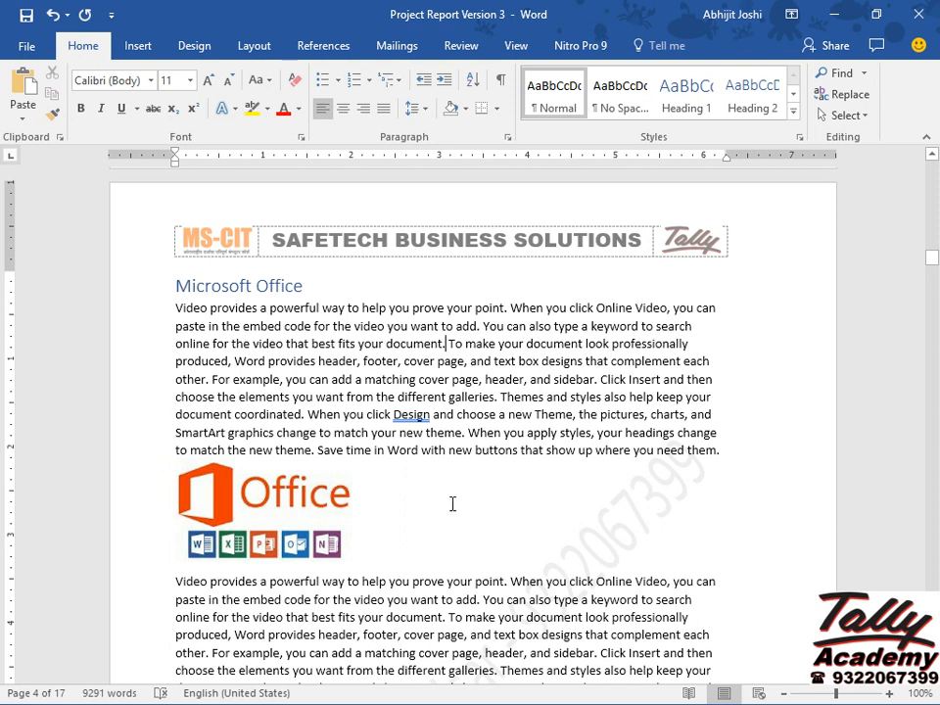
Set the Office picture's text wrapping to Square and move it to the right margin beside the end of the first paragraph
left_click(279, 519)
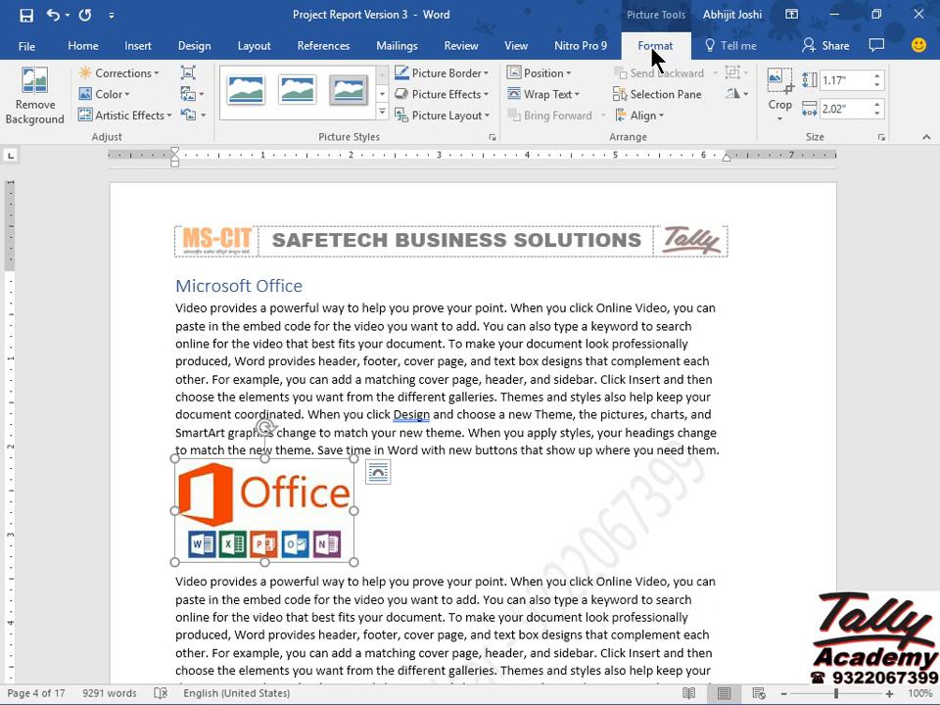
left_click(577, 100)
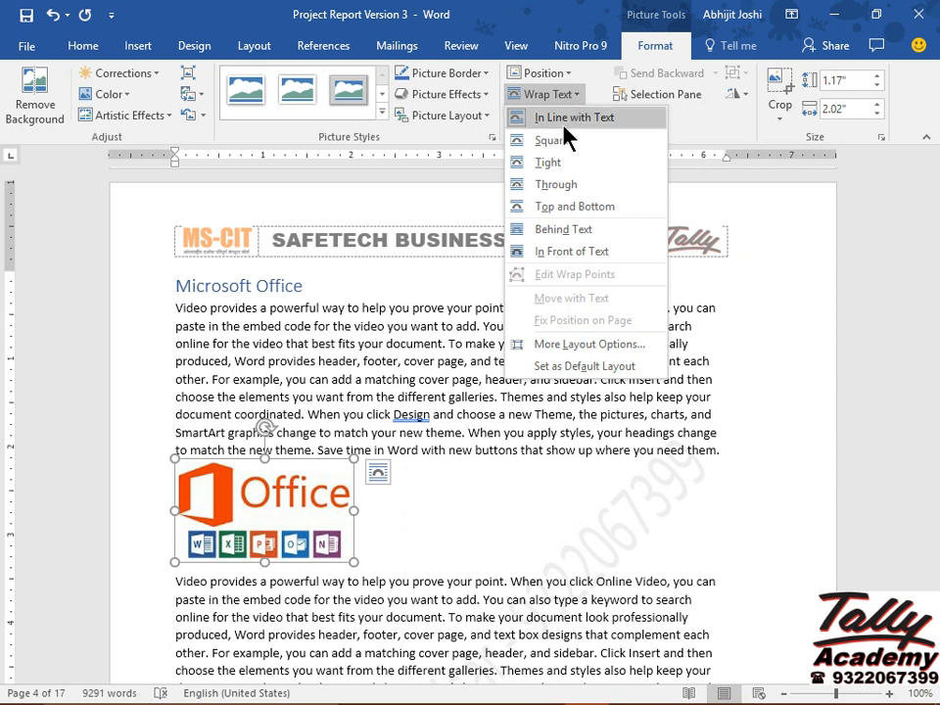
left_click(562, 145)
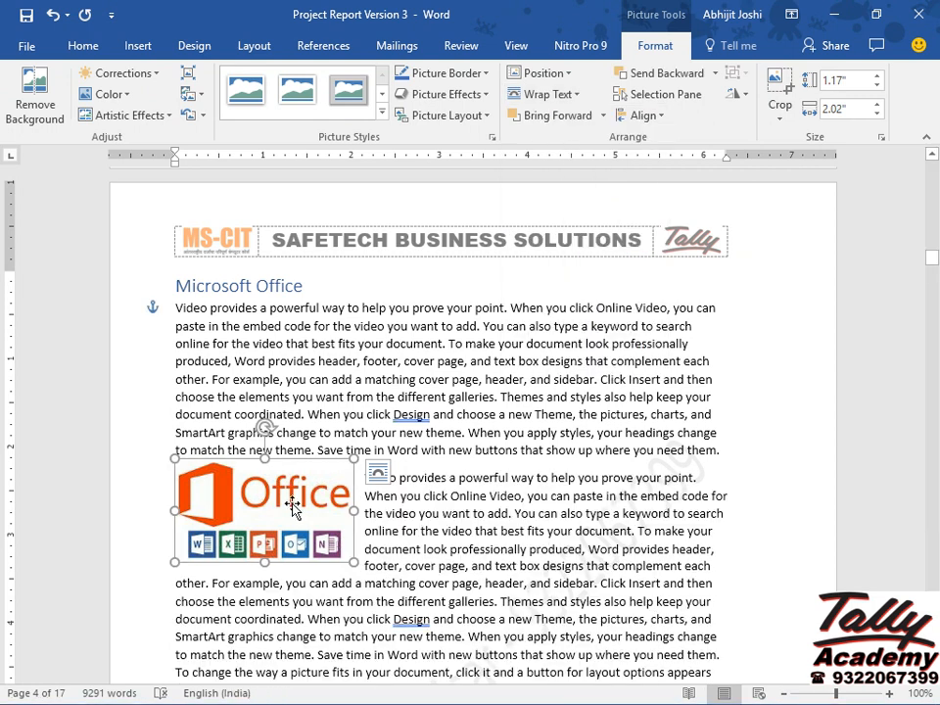
left_click_drag(292, 504, 563, 443)
mouse_move(640, 483)
left_mouse_down()
mouse_move(628, 502)
mouse_move(661, 490)
mouse_move(678, 467)
mouse_move(649, 464)
mouse_move(654, 471)
left_mouse_up()
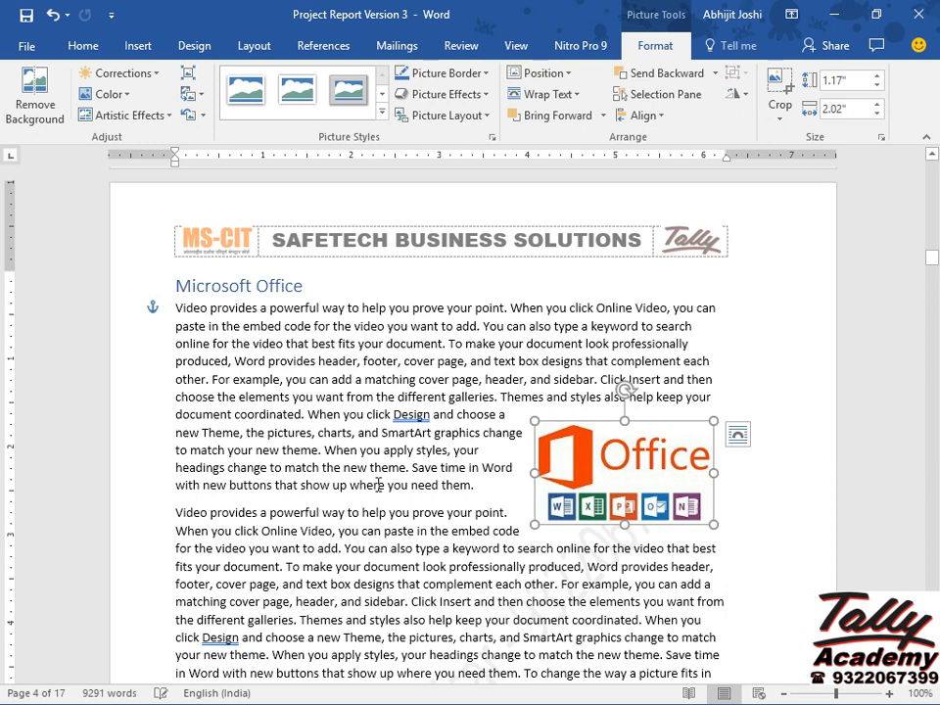
left_click(334, 414)
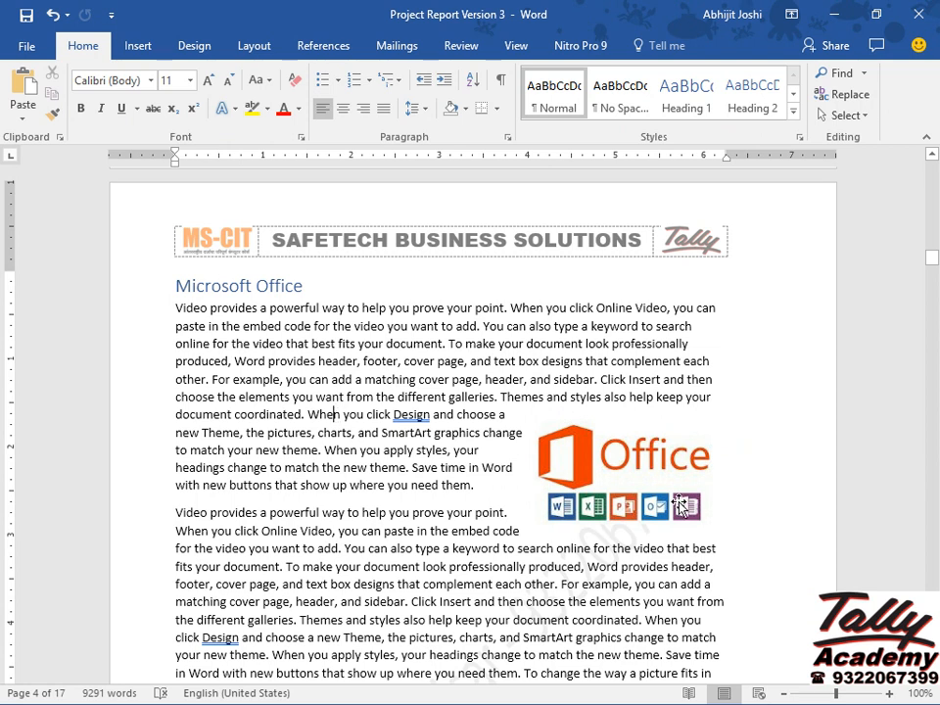
left_click(610, 478)
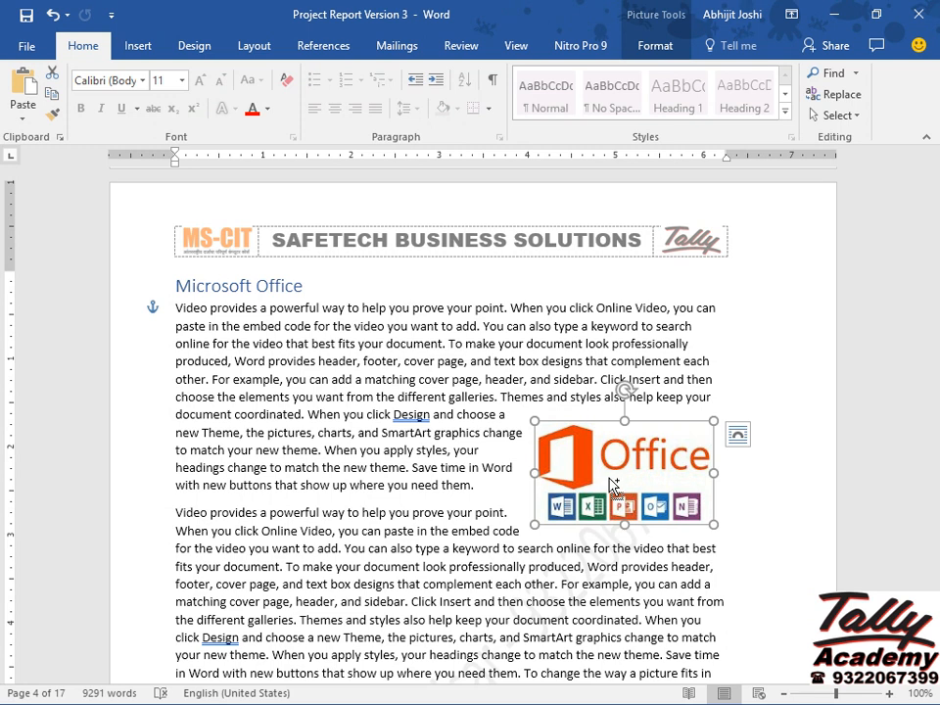
left_click(145, 49)
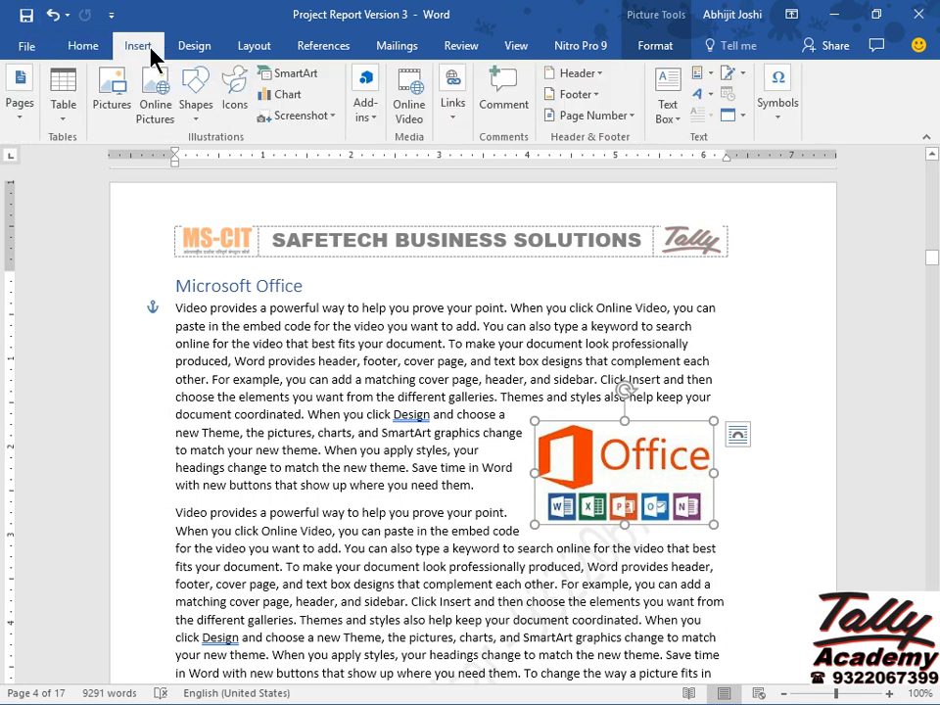
left_click(451, 108)
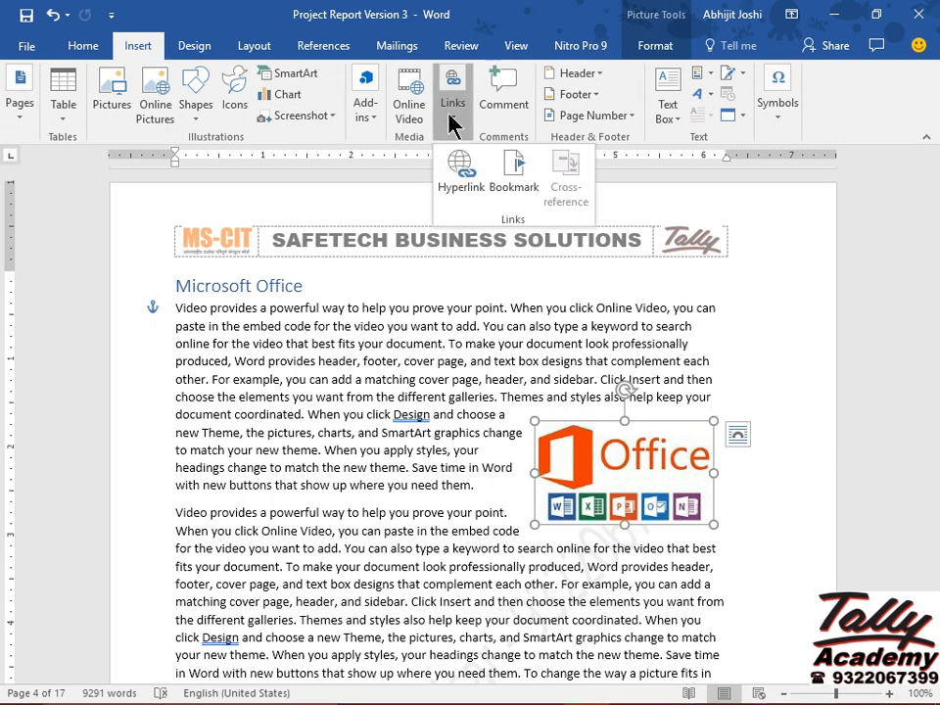
left_click(454, 157)
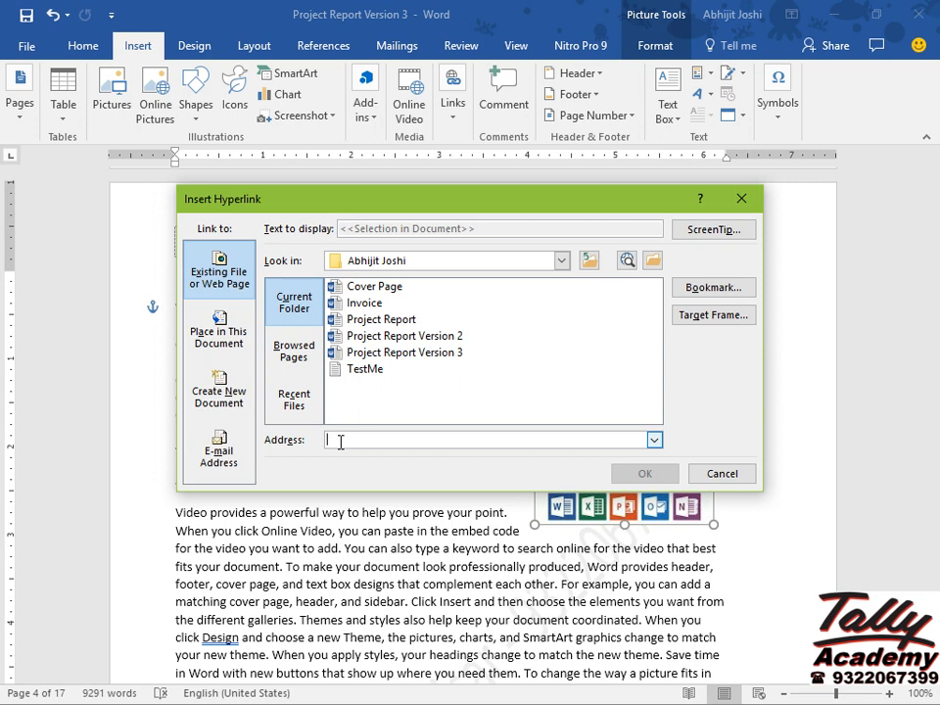
type("http://www.office.com")
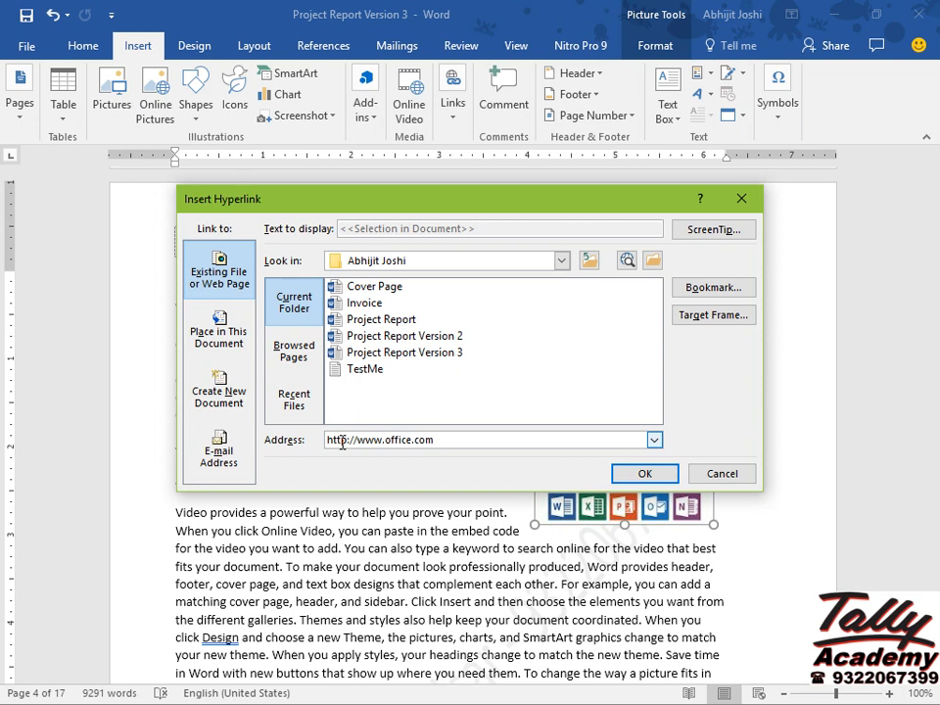
left_click(646, 474)
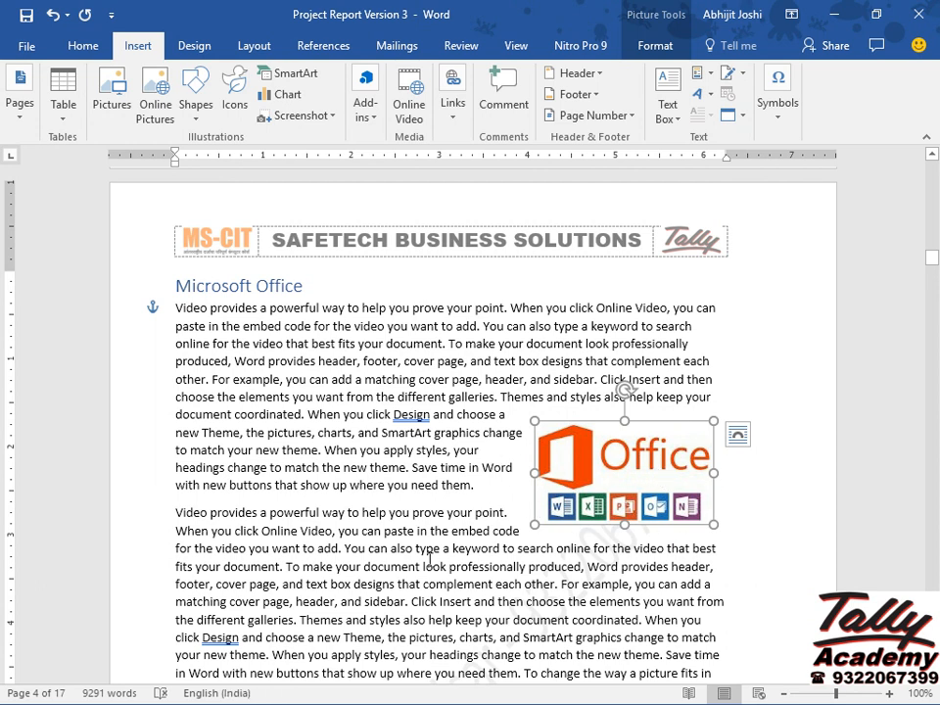
Test the Office picture's hyperlink in the browser, and close the browser to return to the document
mouse_move(595, 474)
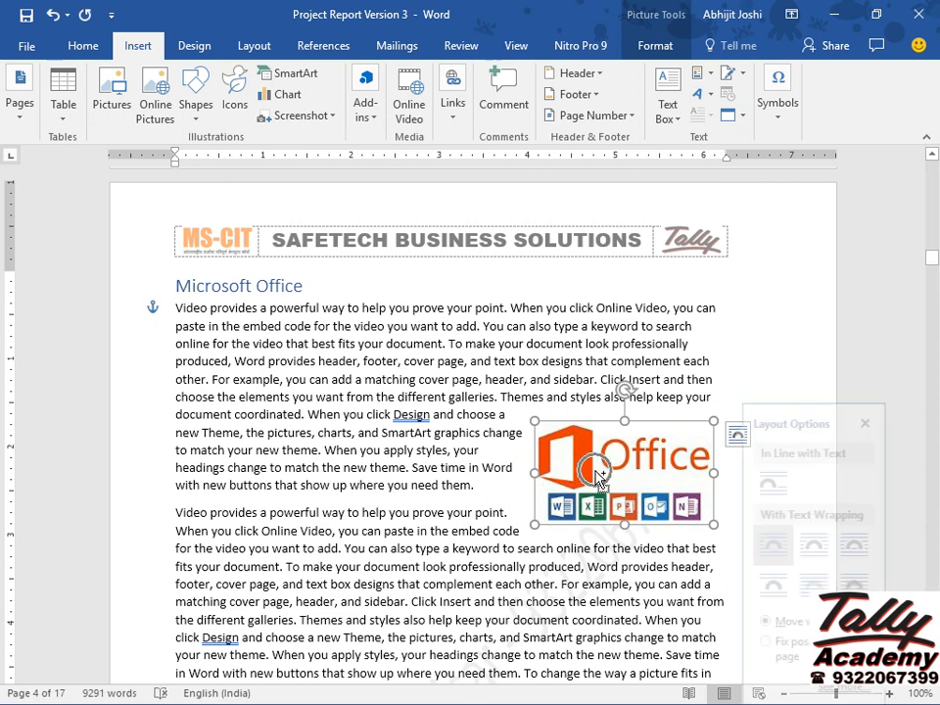
key("ctrl")
left_click(596, 472, "ctrl")
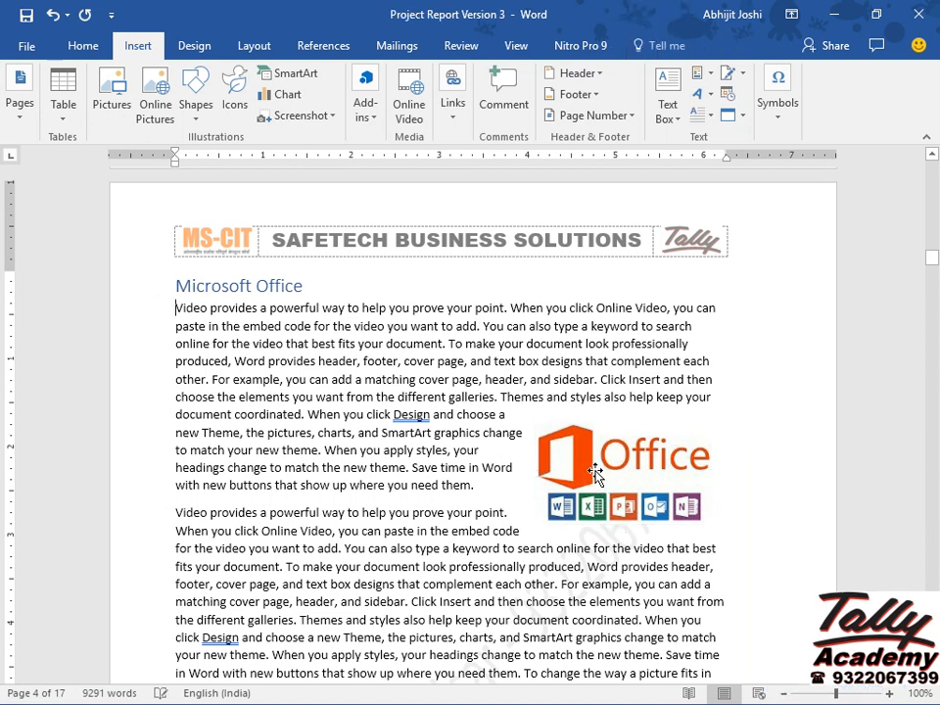
left_click(594, 474, "ctrl")
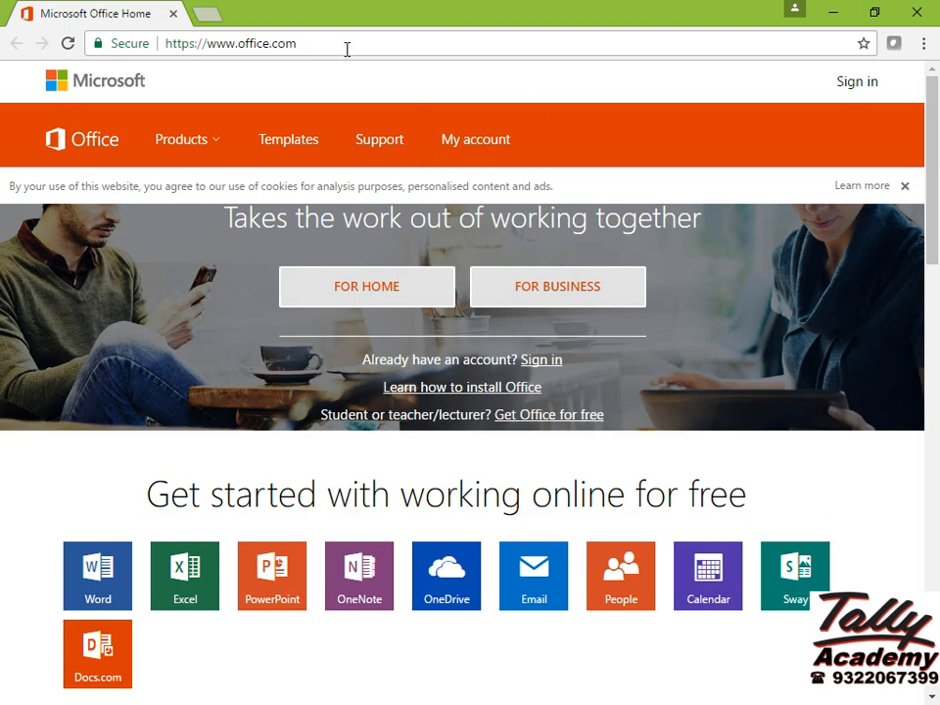
left_click(921, 14)
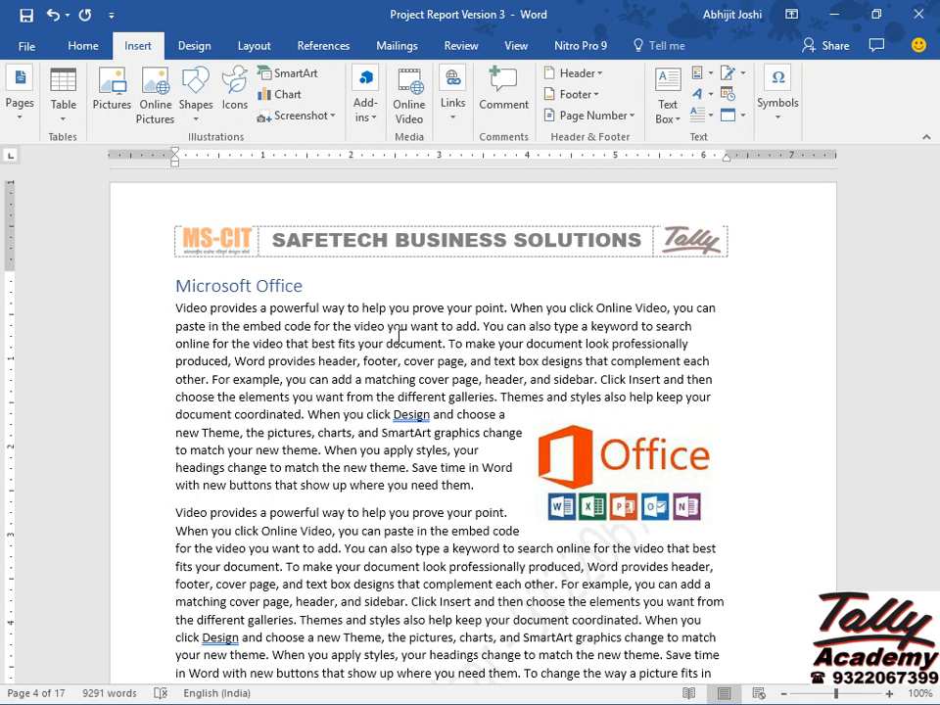
Add the sentence "This is an example how an Invoice can be made using Microsoft Word." after the Microsoft Word section's first paragraph
key("ctrl+Home")
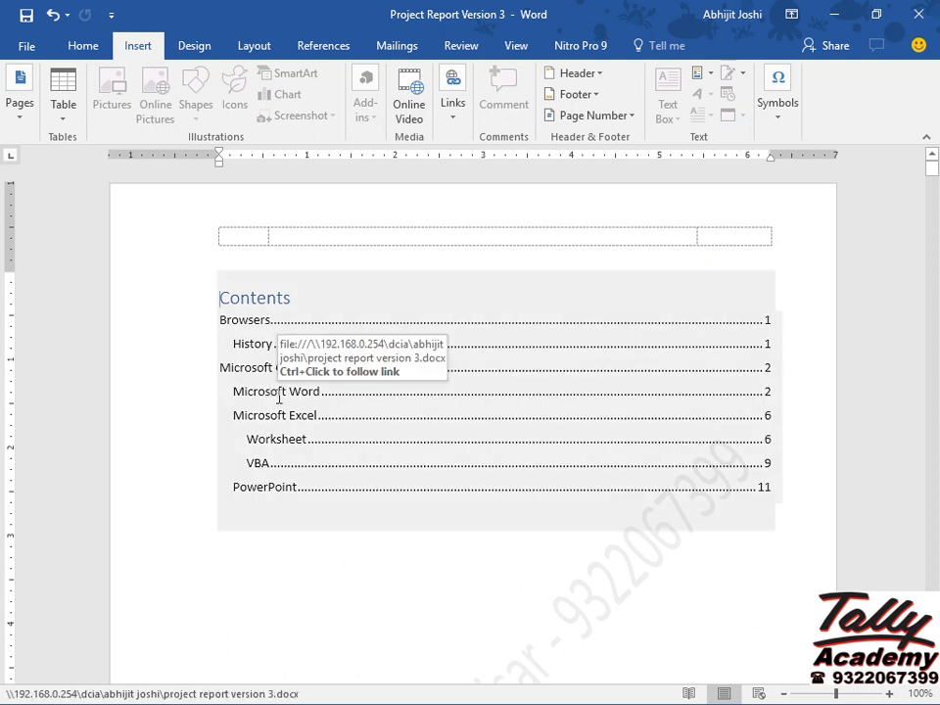
left_click(342, 396, "ctrl")
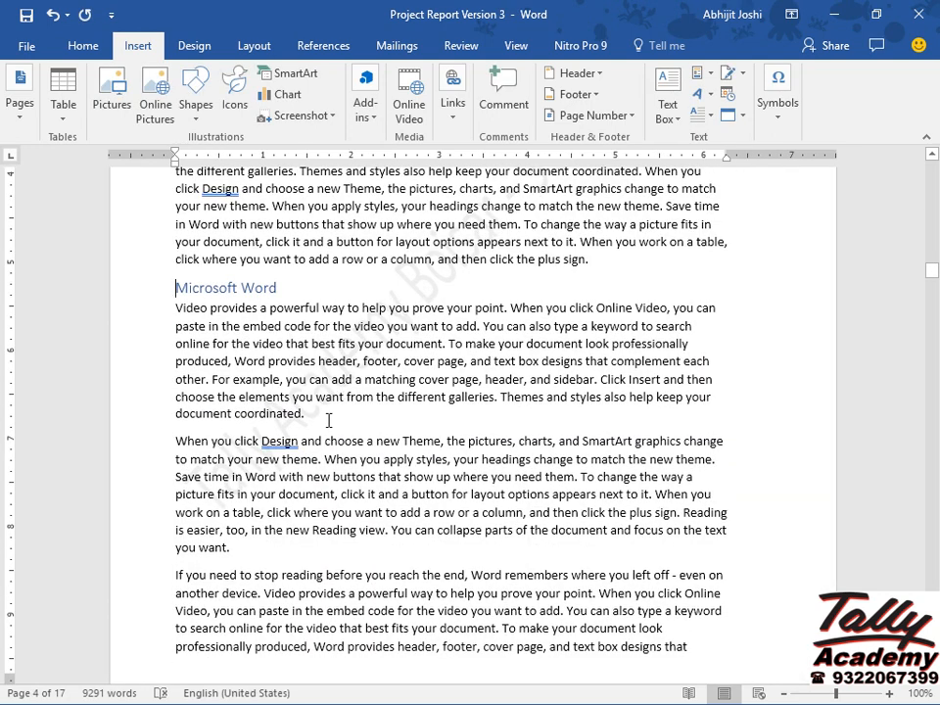
left_click(328, 420)
key("Return")
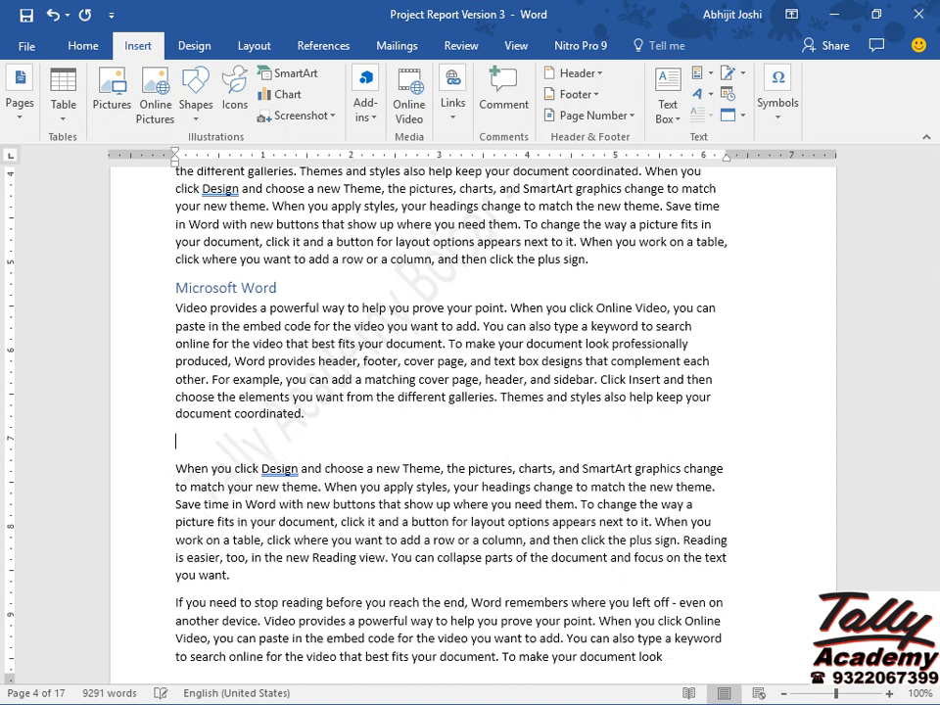
type("This is an example how a ")
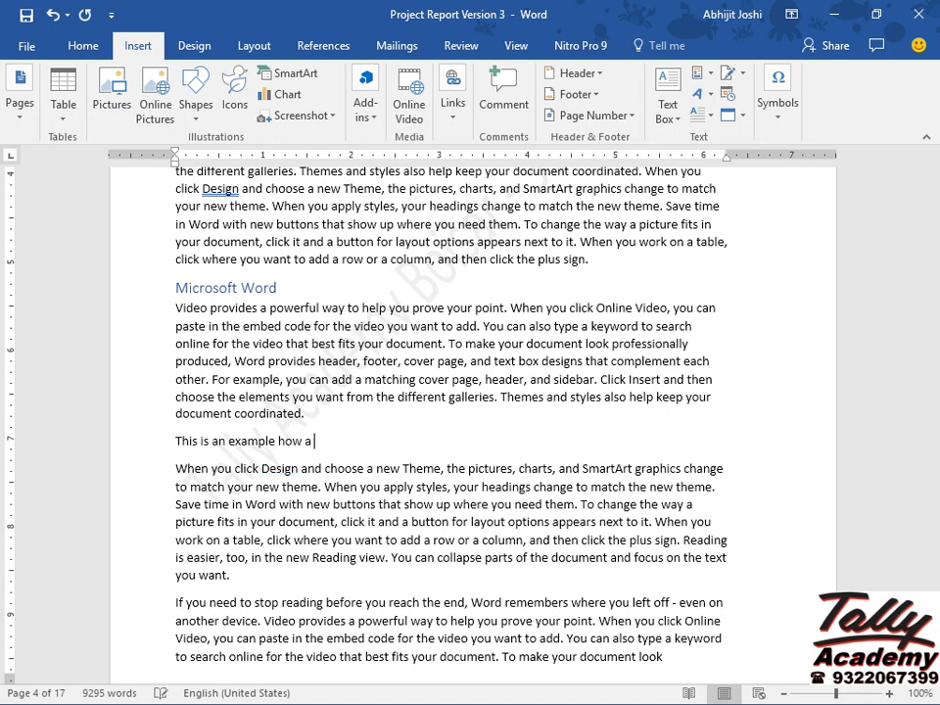
type("Invoice can be made using Microsoft Word.")
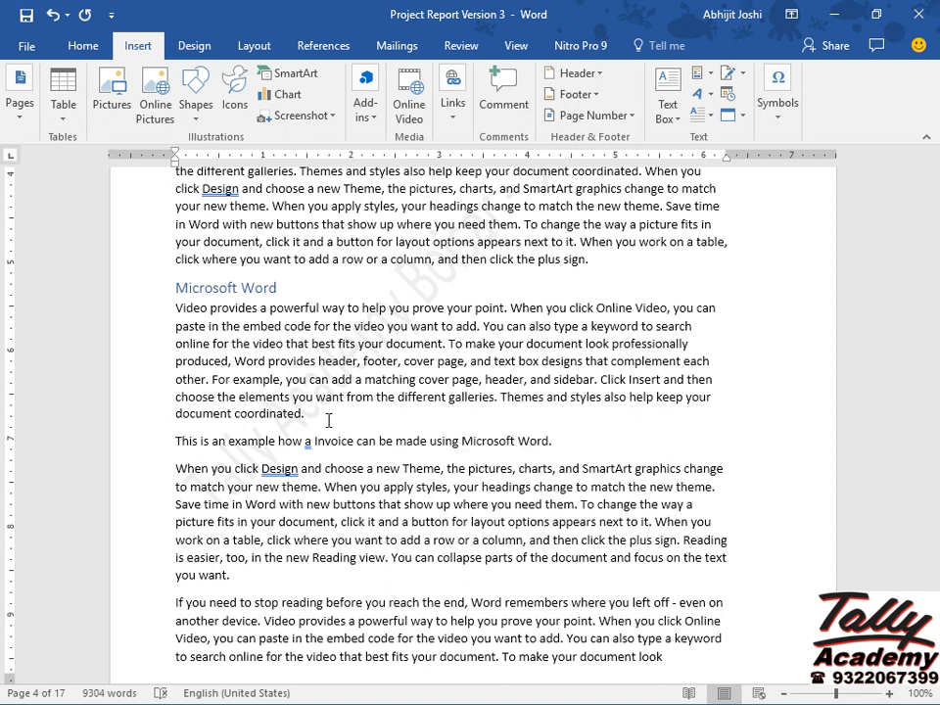
left_click(309, 442)
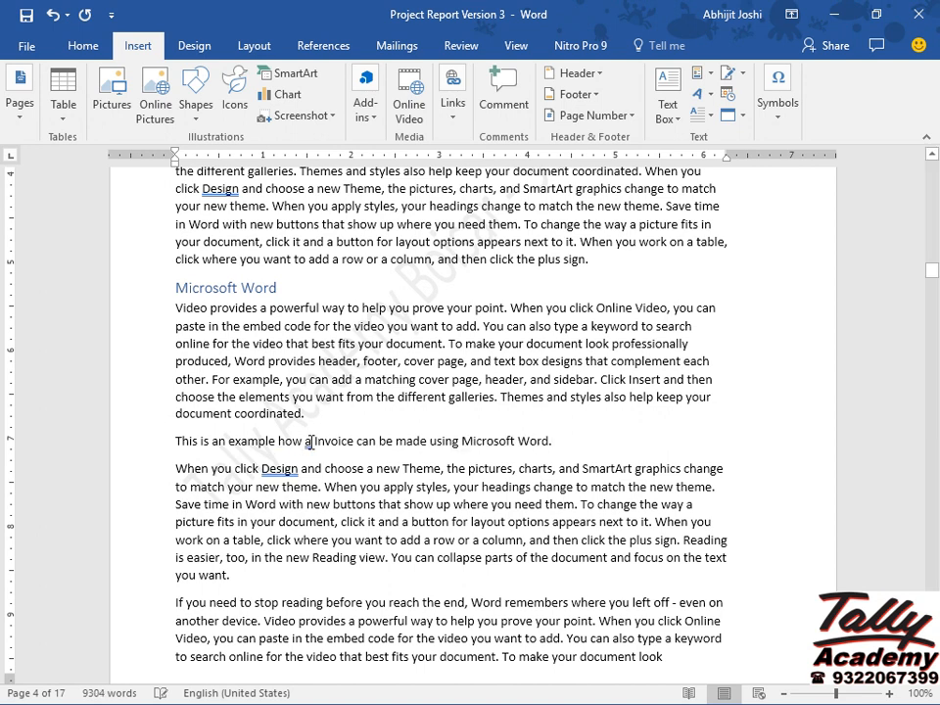
left_click(312, 443)
type("n")
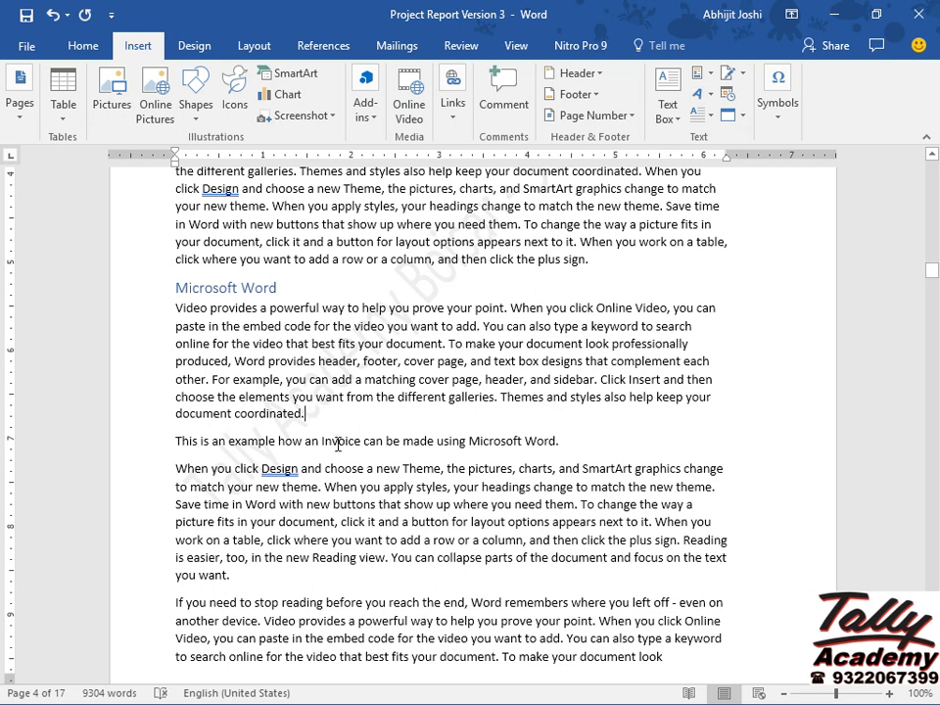
Link the word "Invoice" in the new sentence to the existing file Invoice.docx in the current folder
double_click(338, 442)
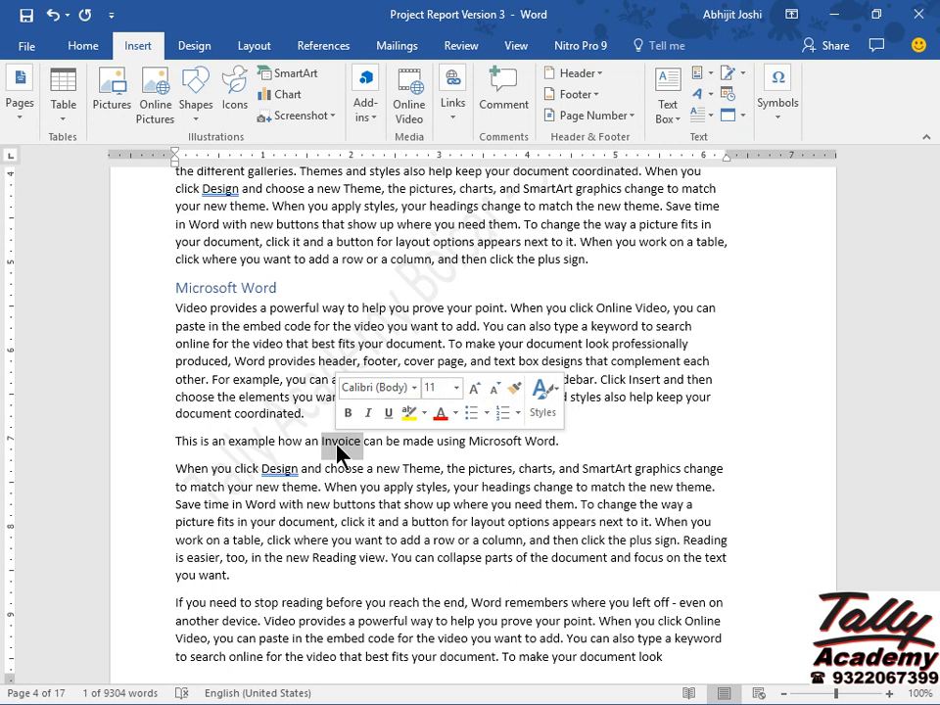
left_click(368, 471)
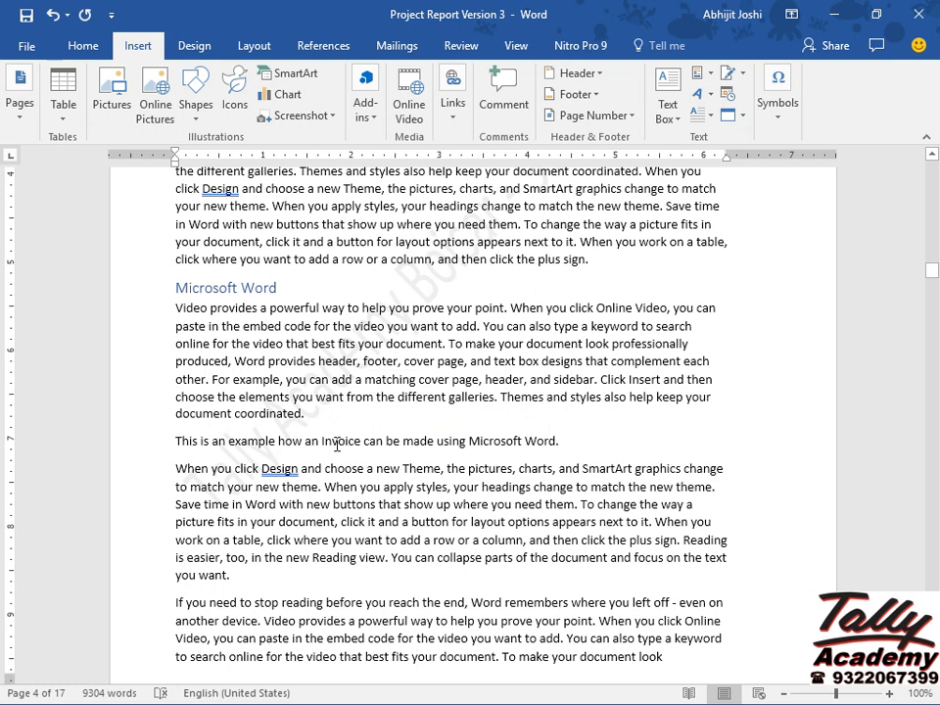
double_click(337, 443)
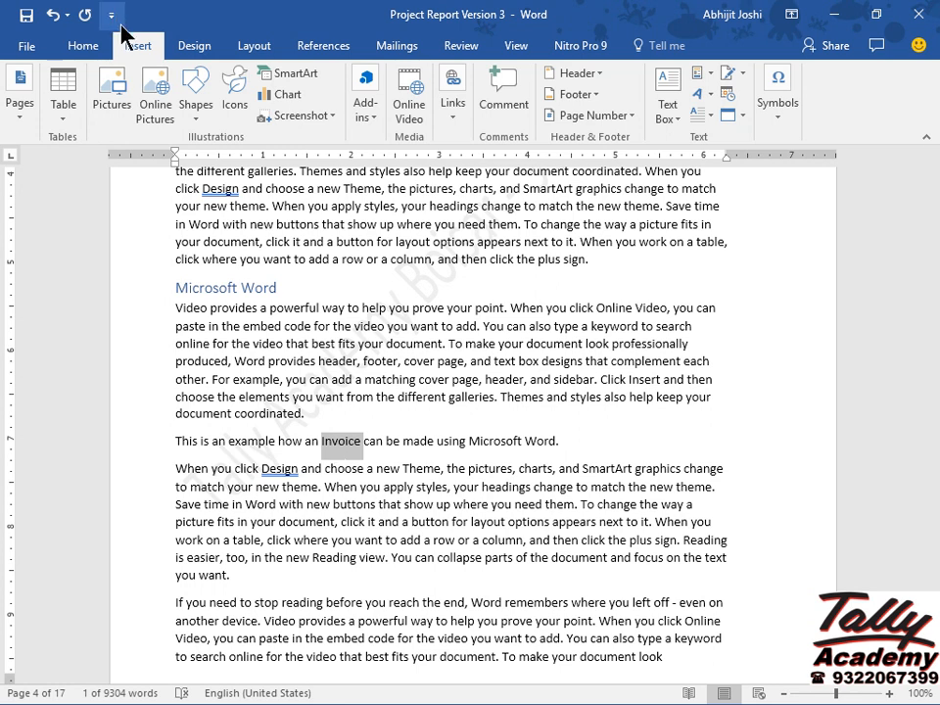
left_click(446, 115)
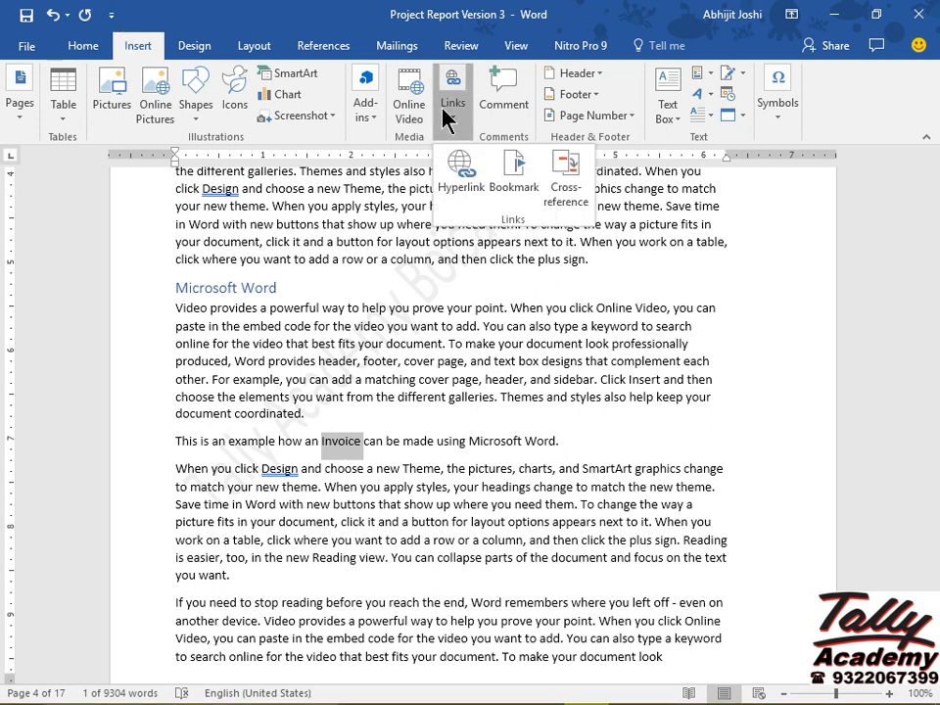
left_click(455, 175)
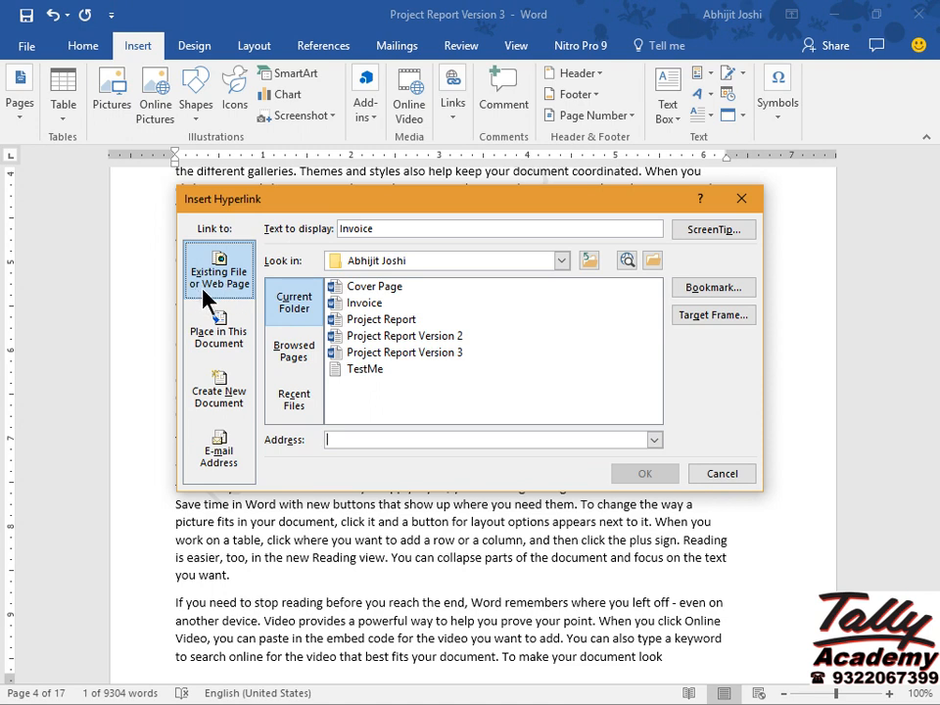
left_click(564, 264)
left_click(565, 264)
left_click(564, 265)
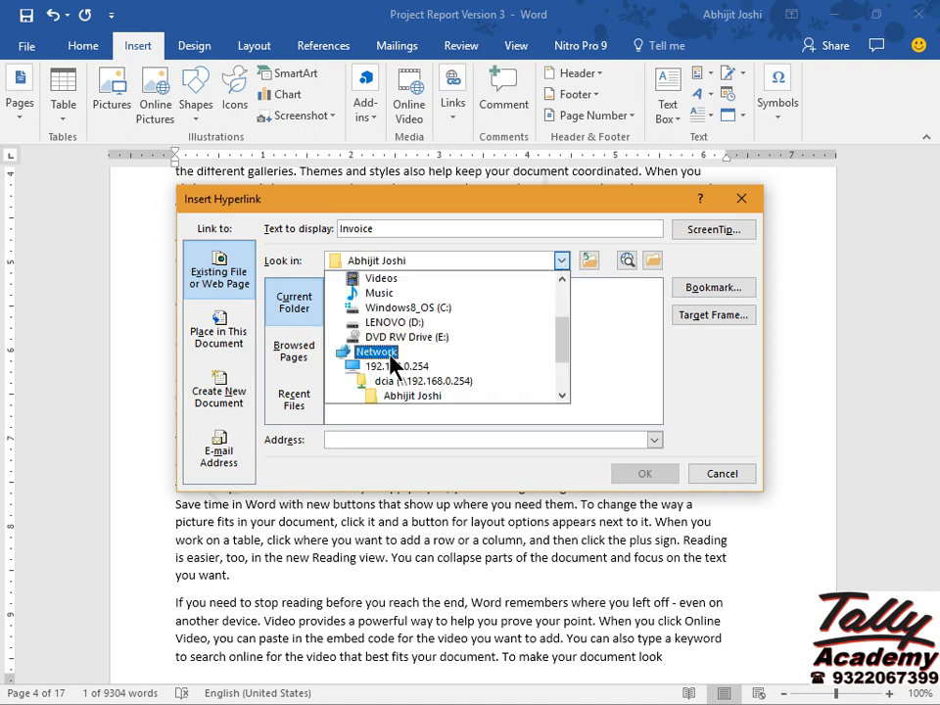
left_click(424, 396)
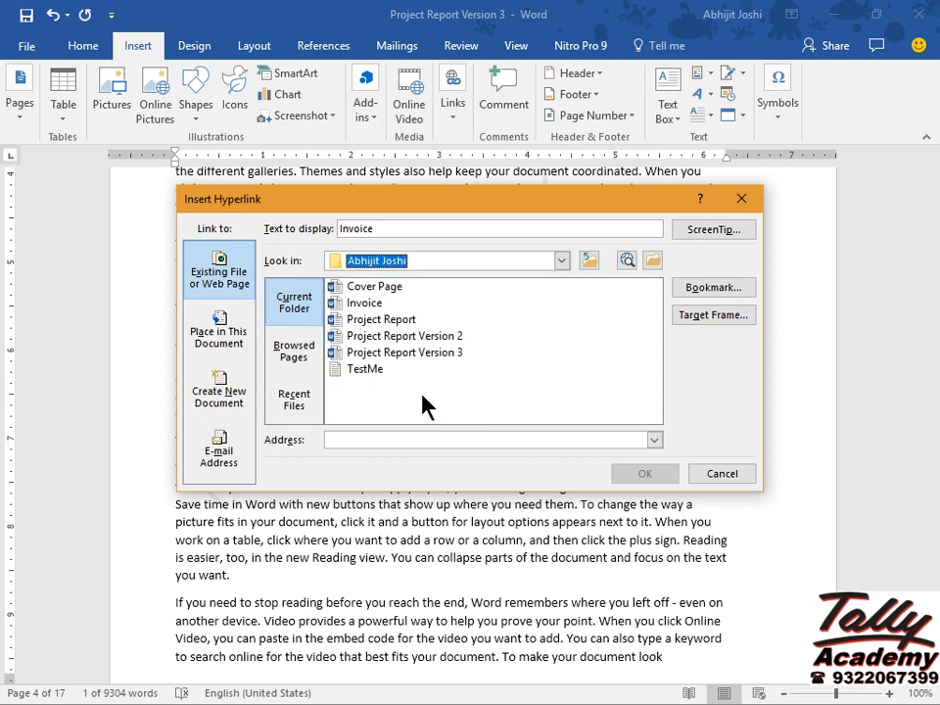
left_click(337, 303)
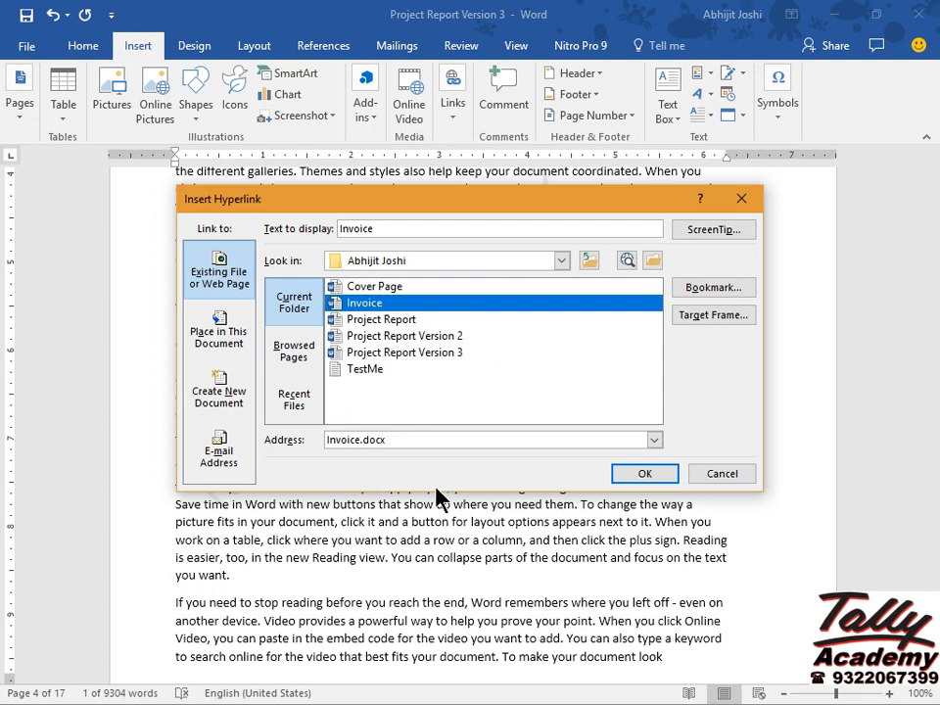
left_click(658, 474)
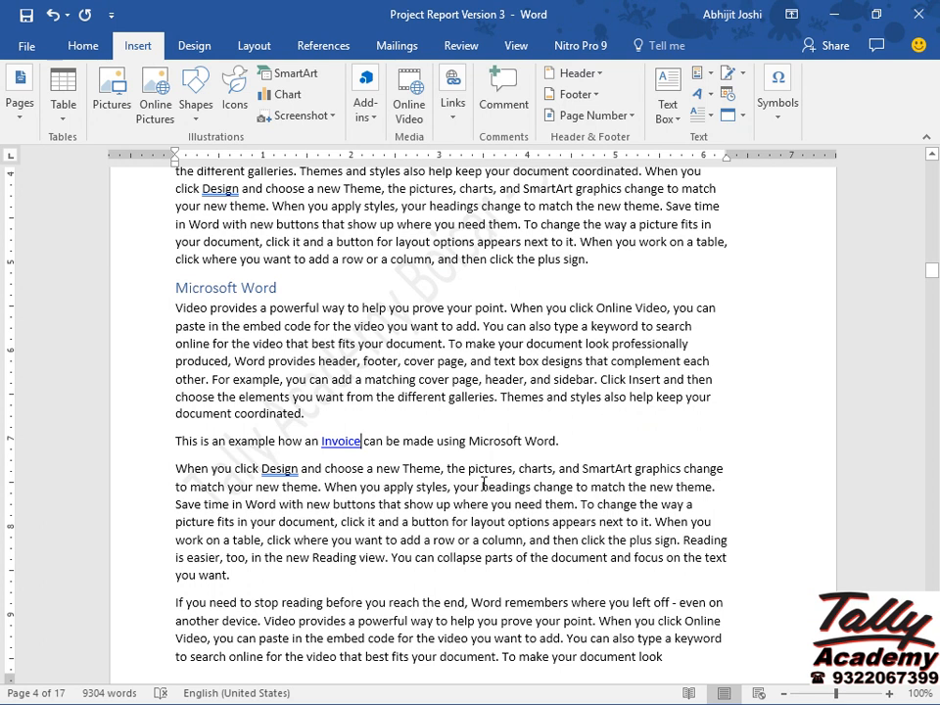
Test the Invoice hyperlink, and close the linked invoice document to return to the report
mouse_move(329, 443)
left_click(336, 448, "ctrl")
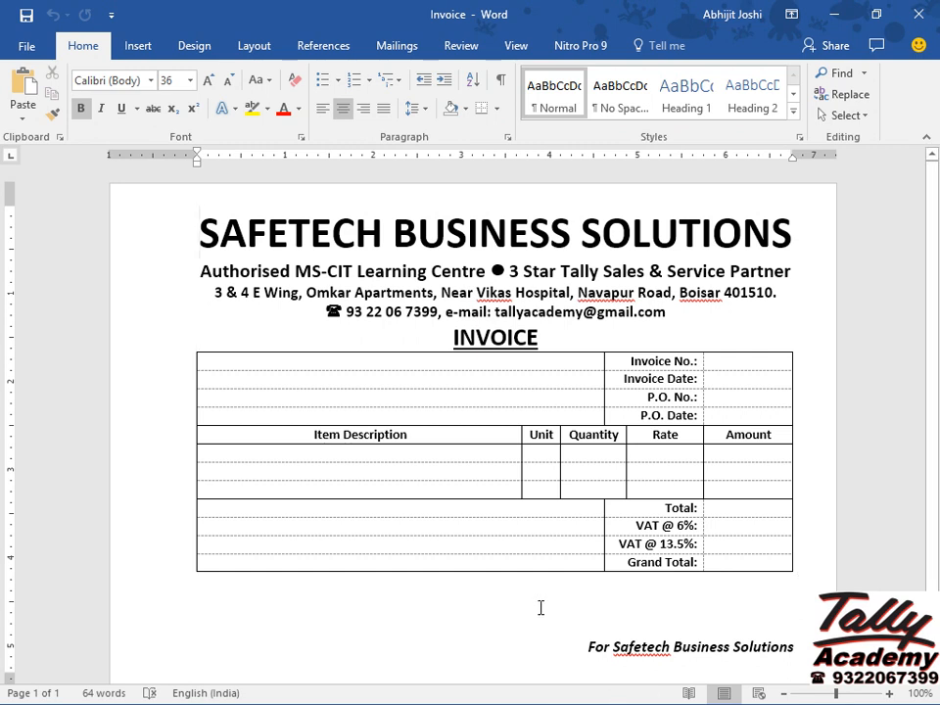
left_click(918, 15)
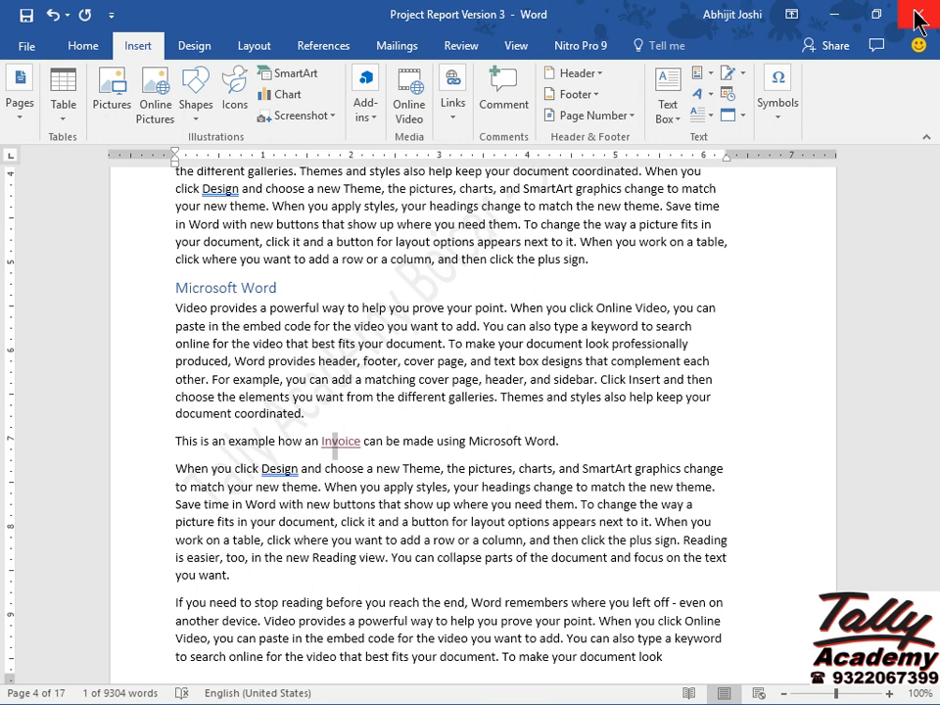
left_click(340, 446)
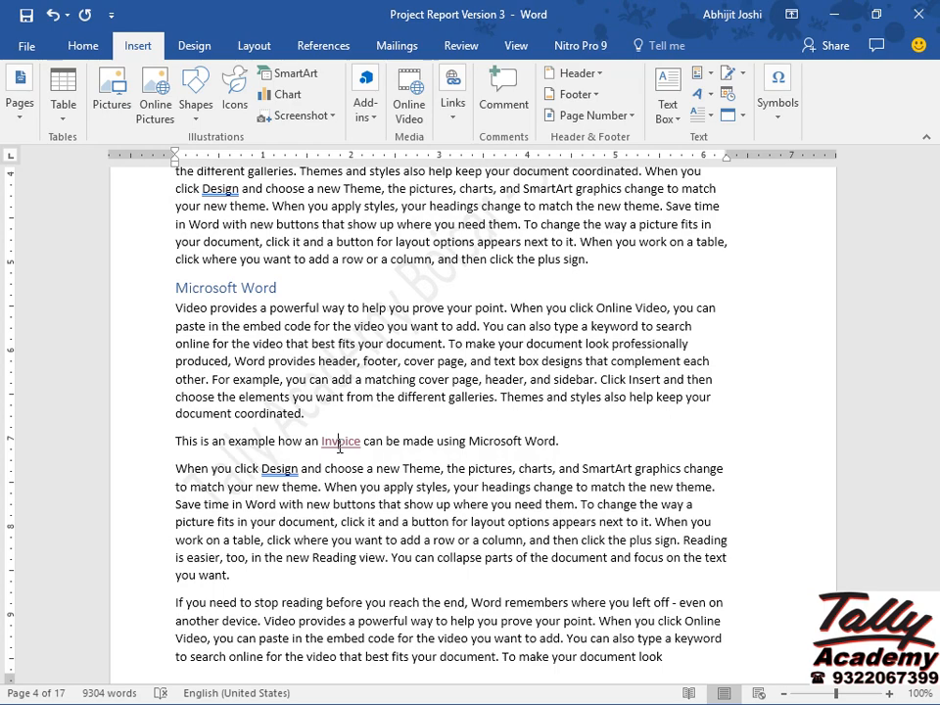
Add a bookmark named End after the last sentence on the document's final page
scroll(340, 446, "down", 20)
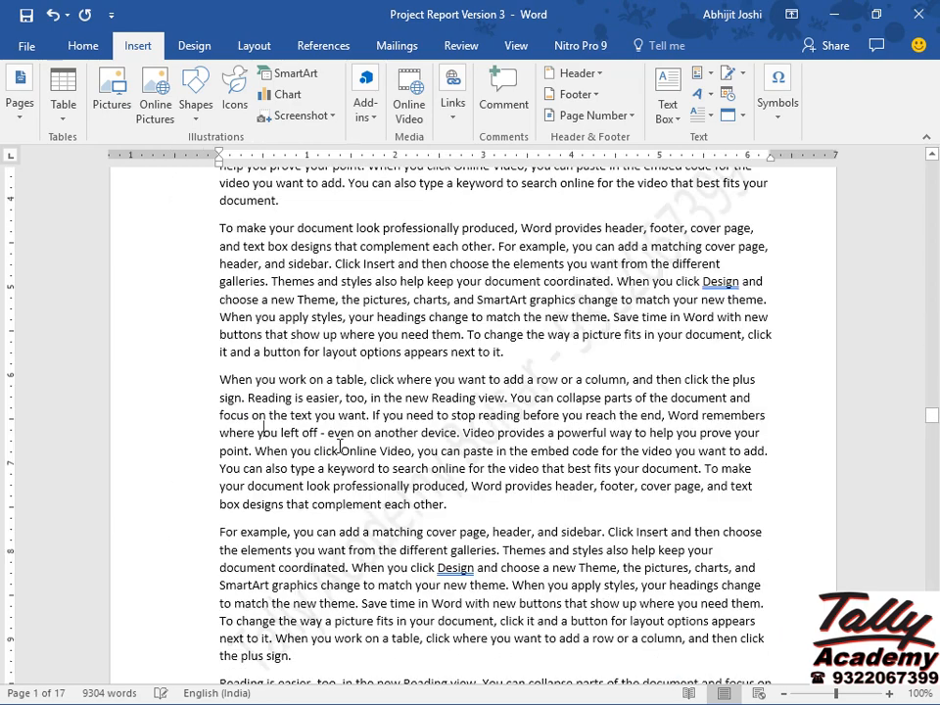
scroll(340, 446, "down", 20)
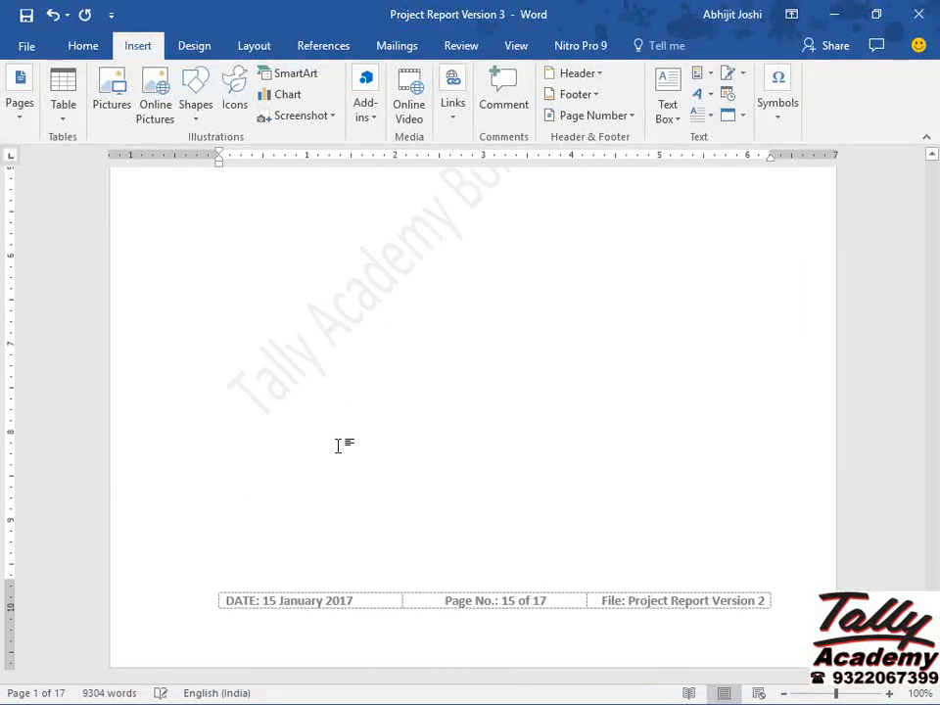
scroll(340, 446, "down", 10)
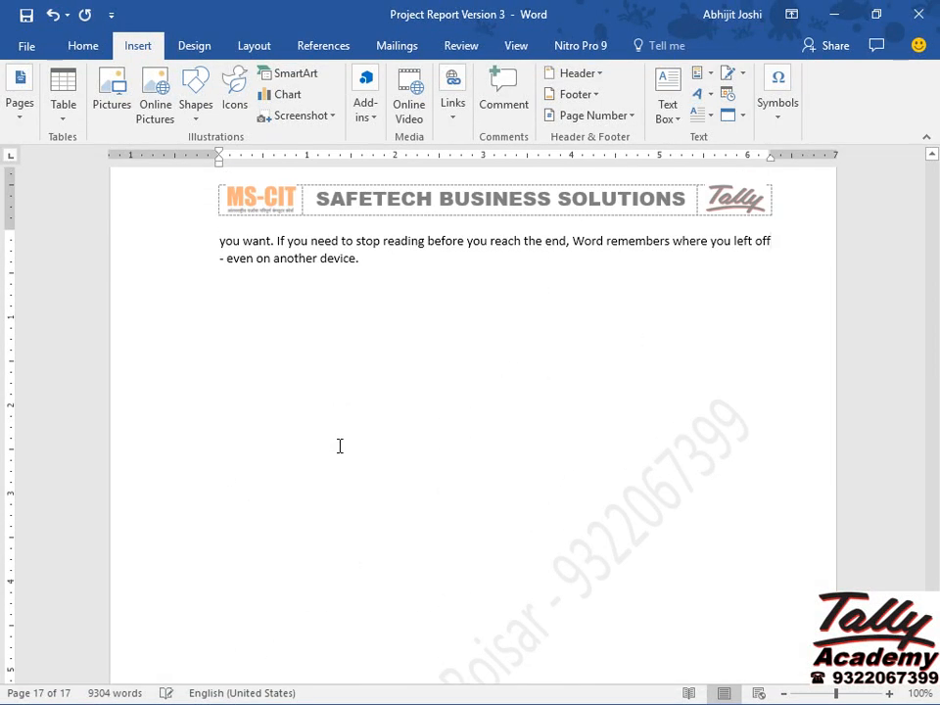
left_click(388, 270)
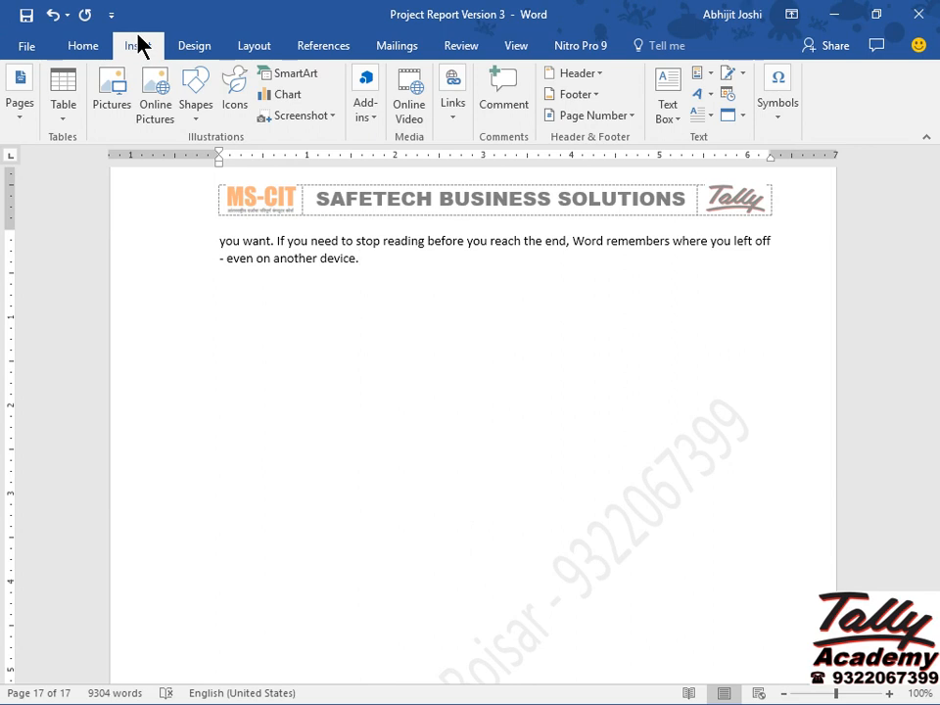
left_click(450, 108)
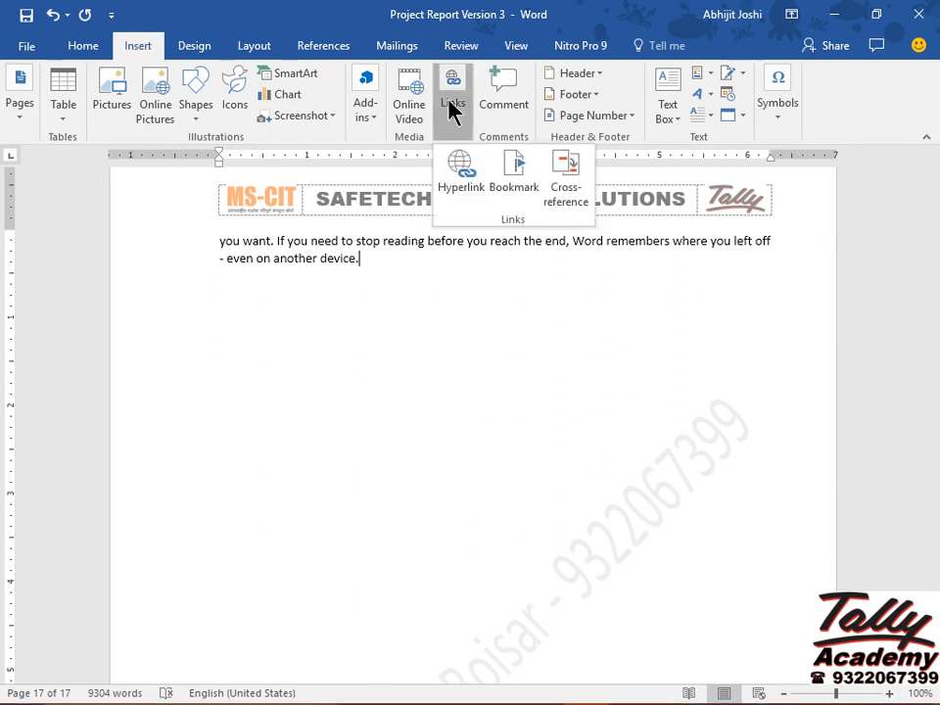
left_click(527, 188)
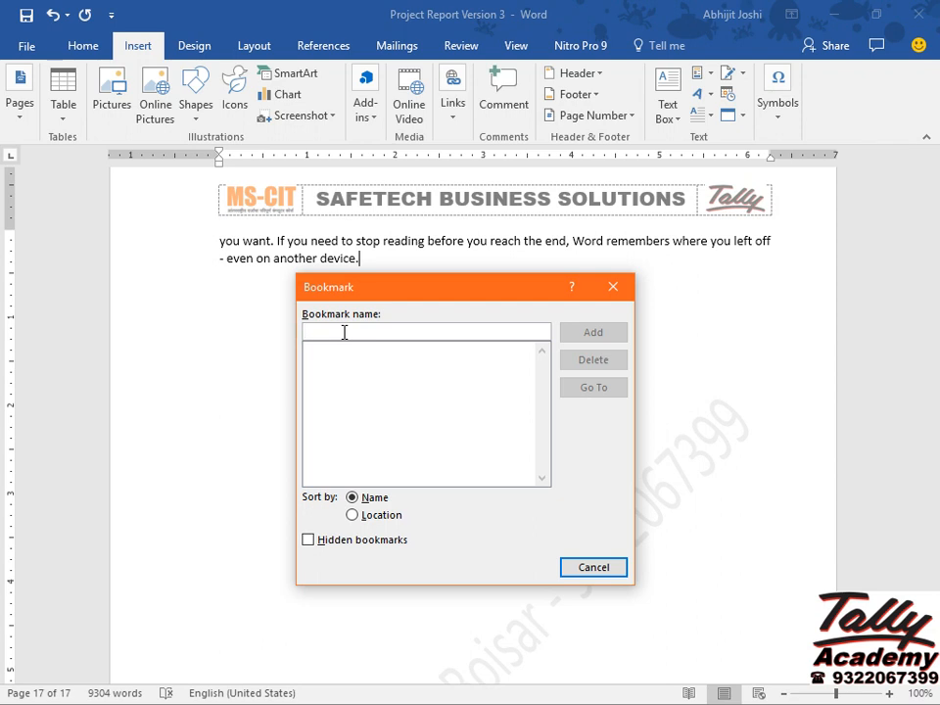
type("End")
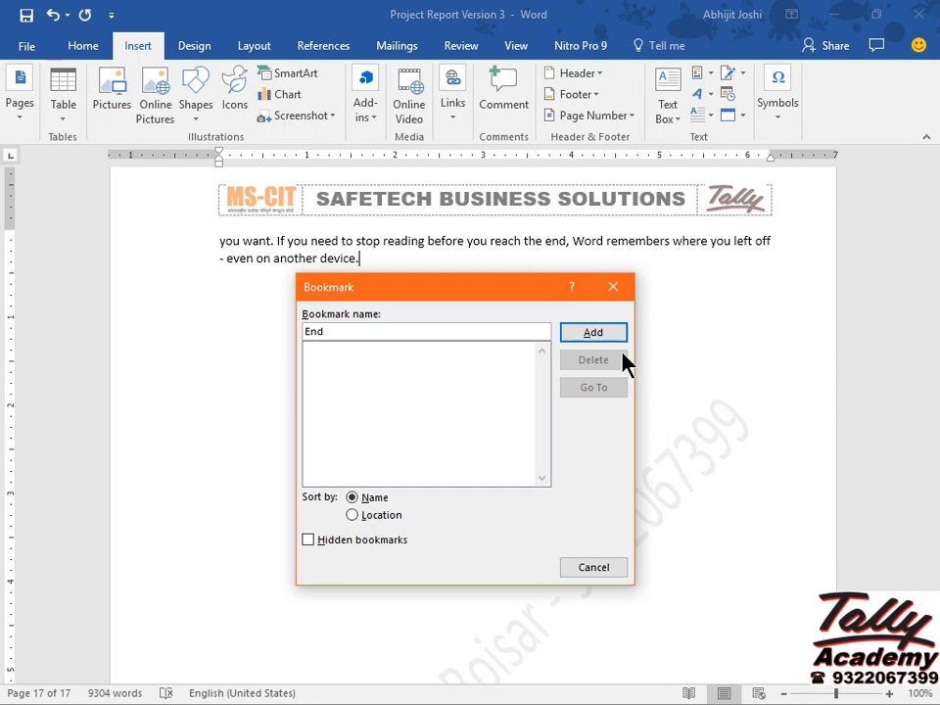
left_click(594, 335)
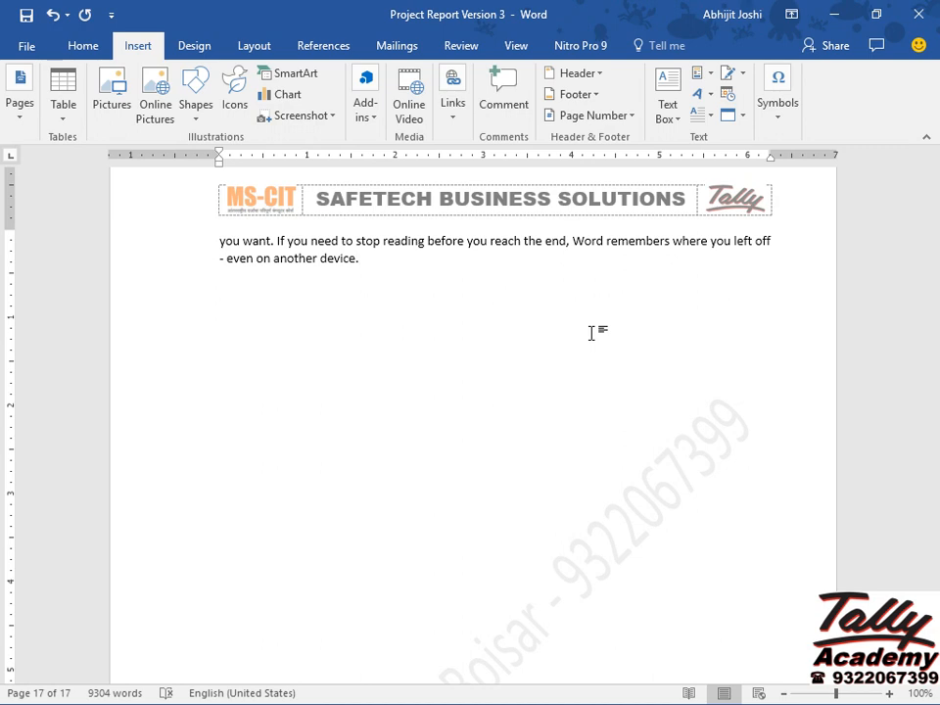
scroll(592, 333, "up", 20)
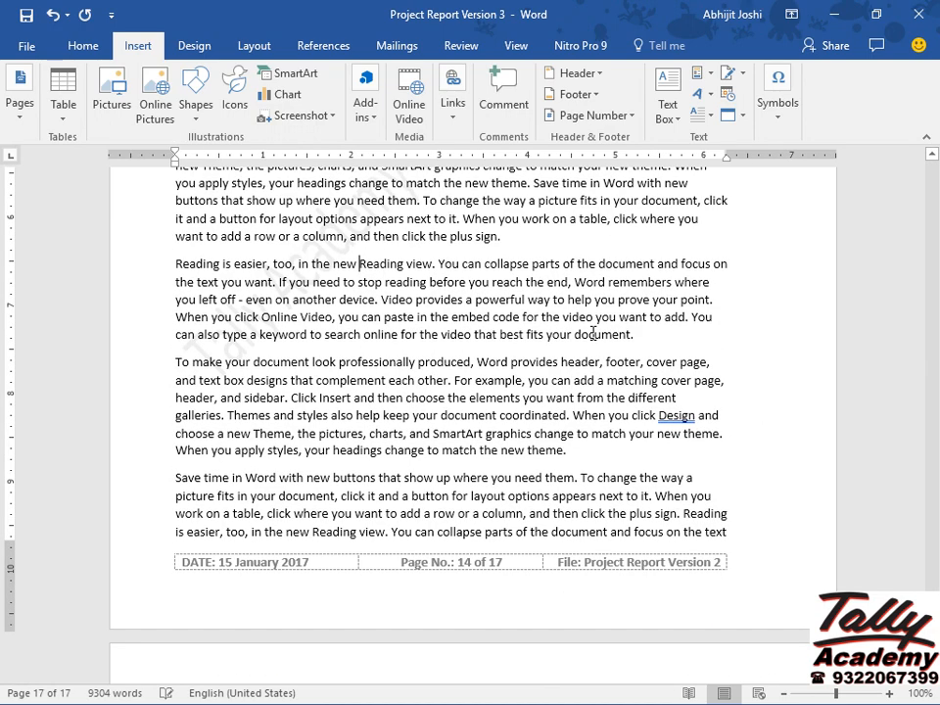
scroll(592, 333, "up", 1)
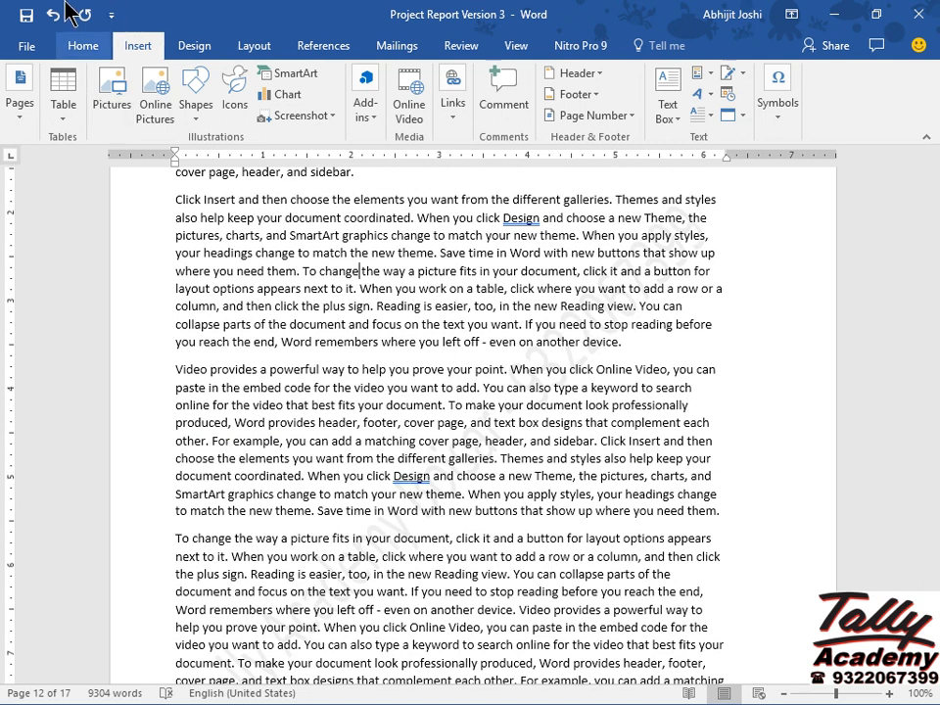
left_click(83, 45)
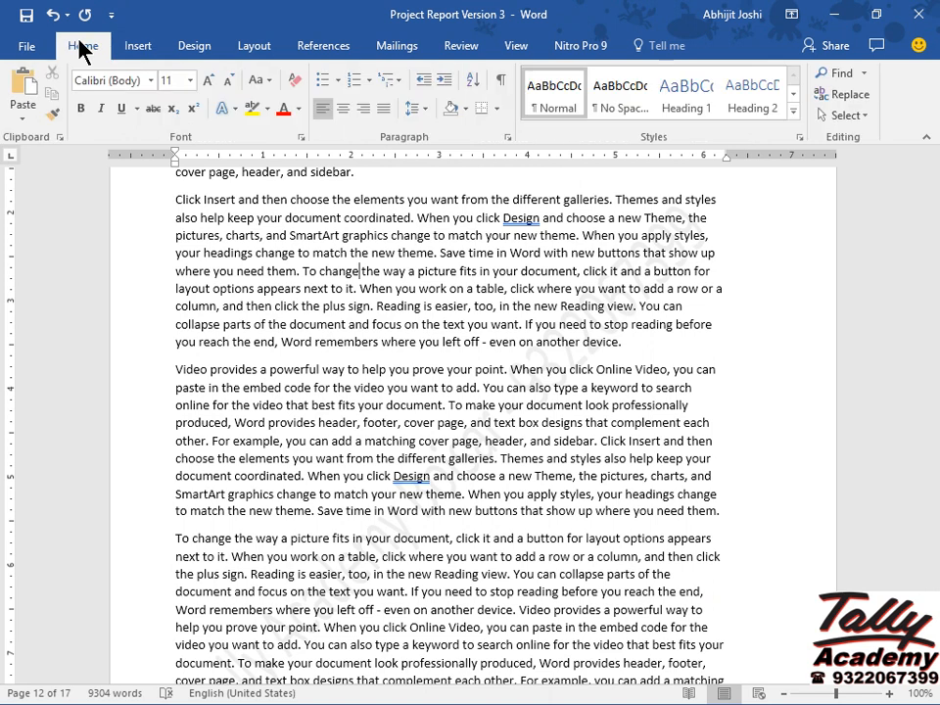
left_click(865, 73)
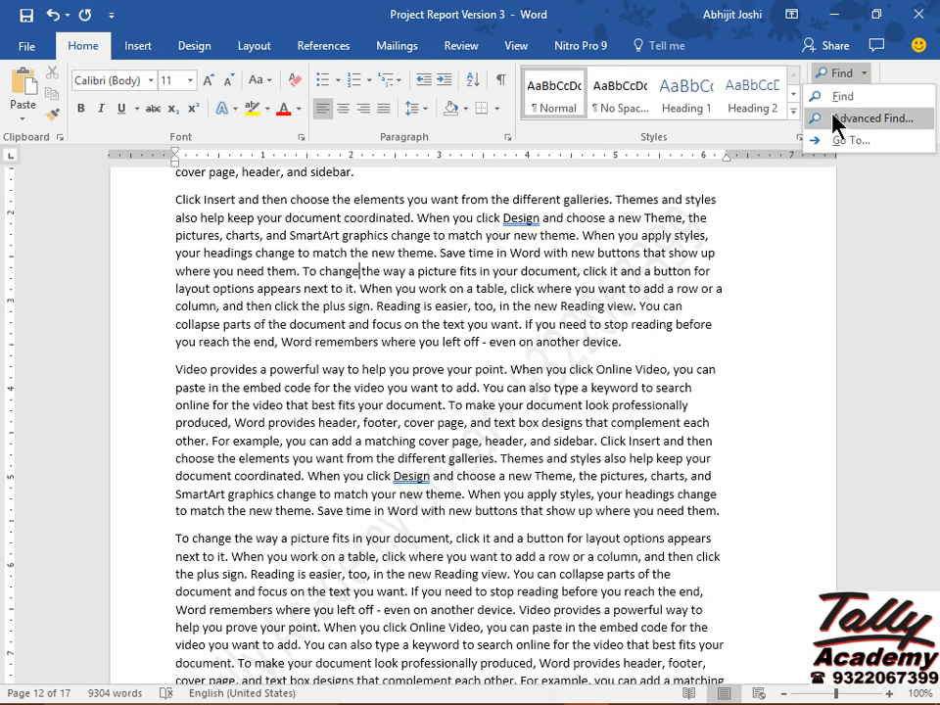
left_click(837, 142)
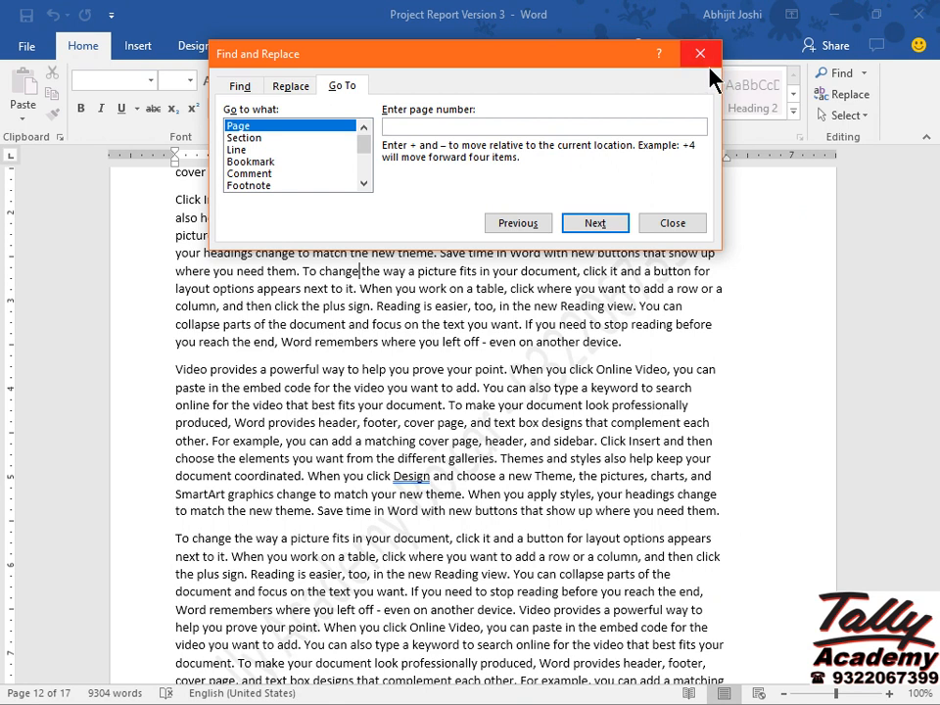
left_click(708, 61)
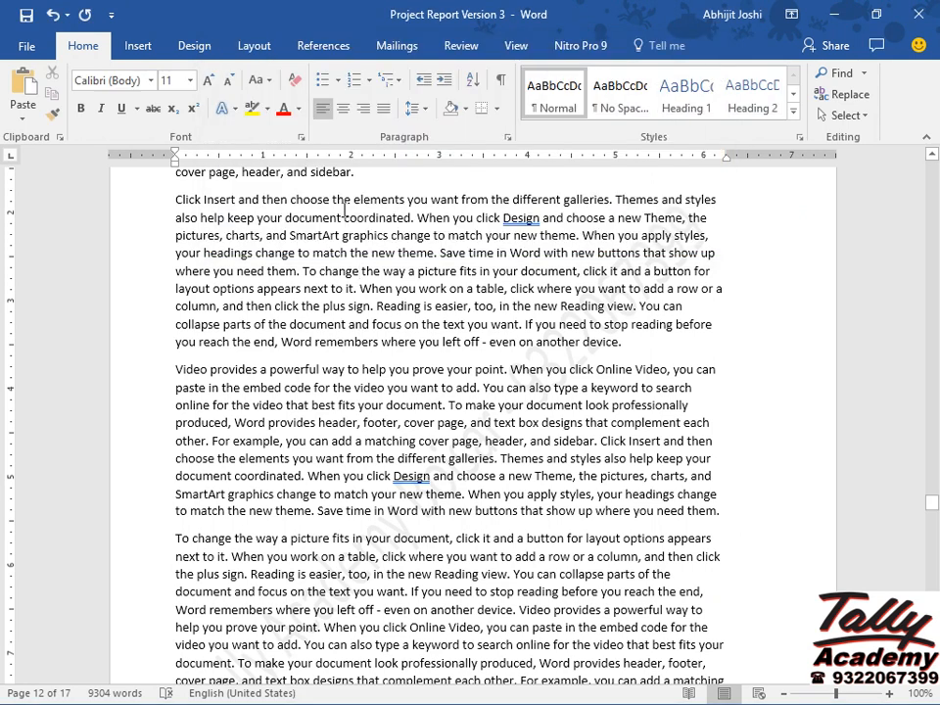
Test the End bookmark by jumping to it with the Go To command, and close the dialog
key("ctrl+g")
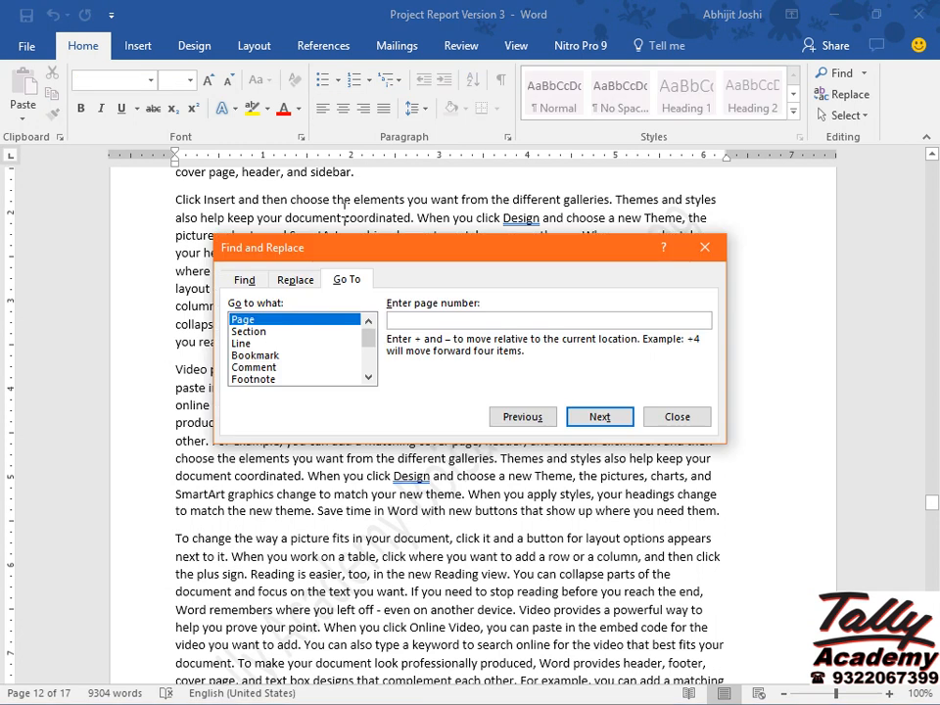
left_click(251, 359)
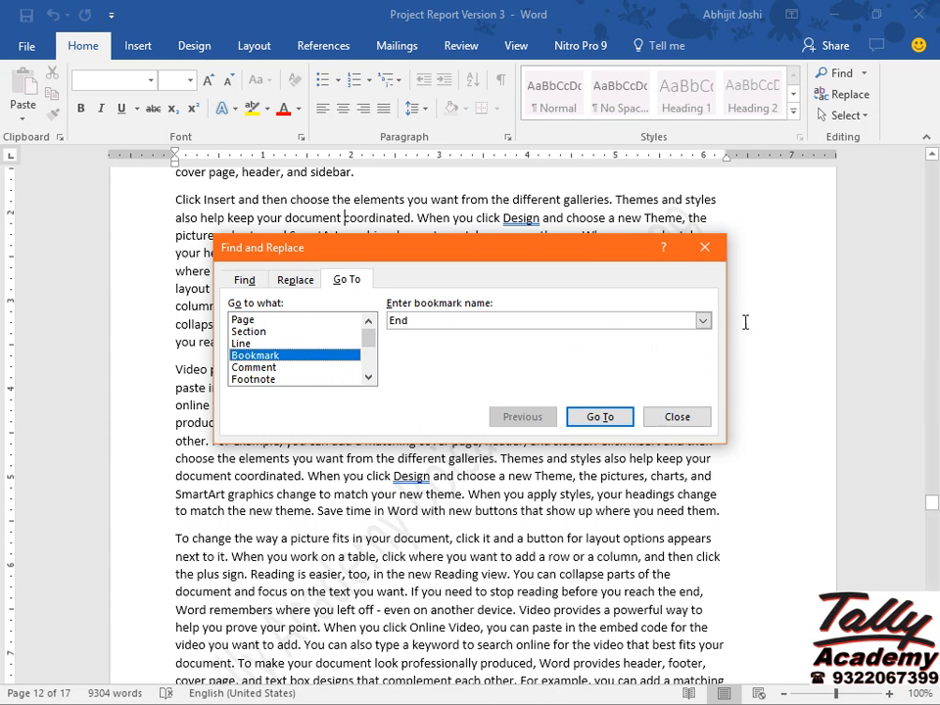
left_click(702, 320)
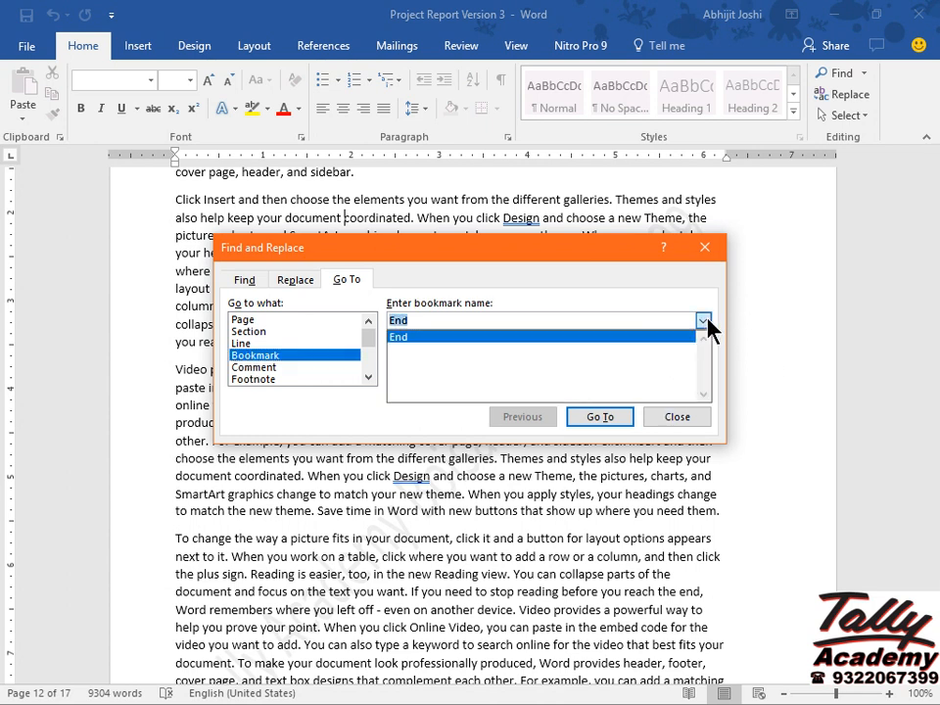
left_click(489, 346)
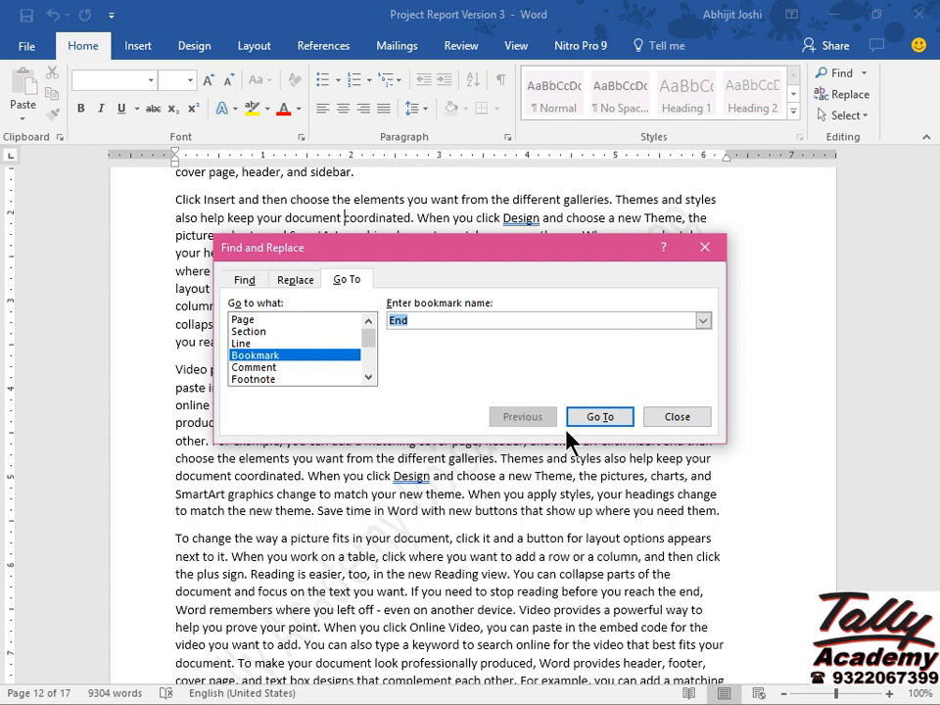
left_click(596, 420)
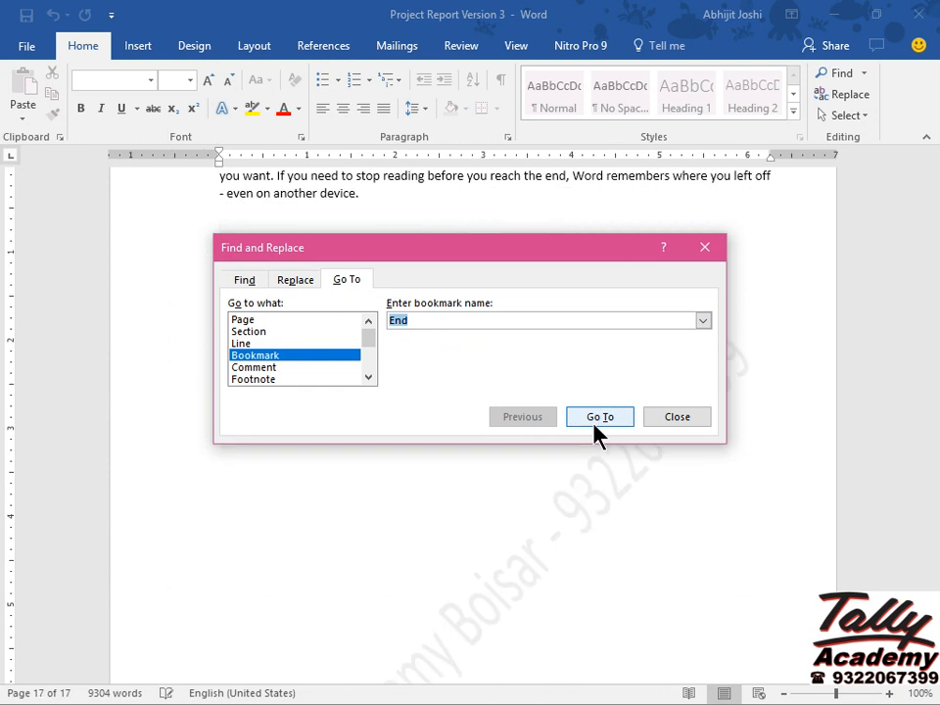
left_click(706, 248)
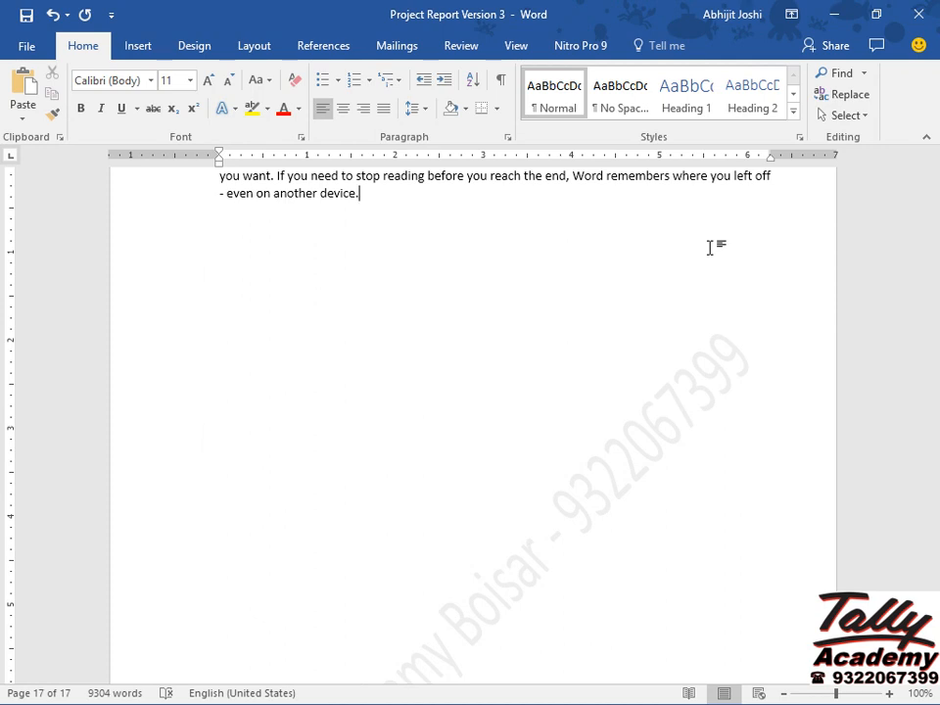
Return to page 1 of the report with the Go To command, and close the dialog
key("ctrl+g")
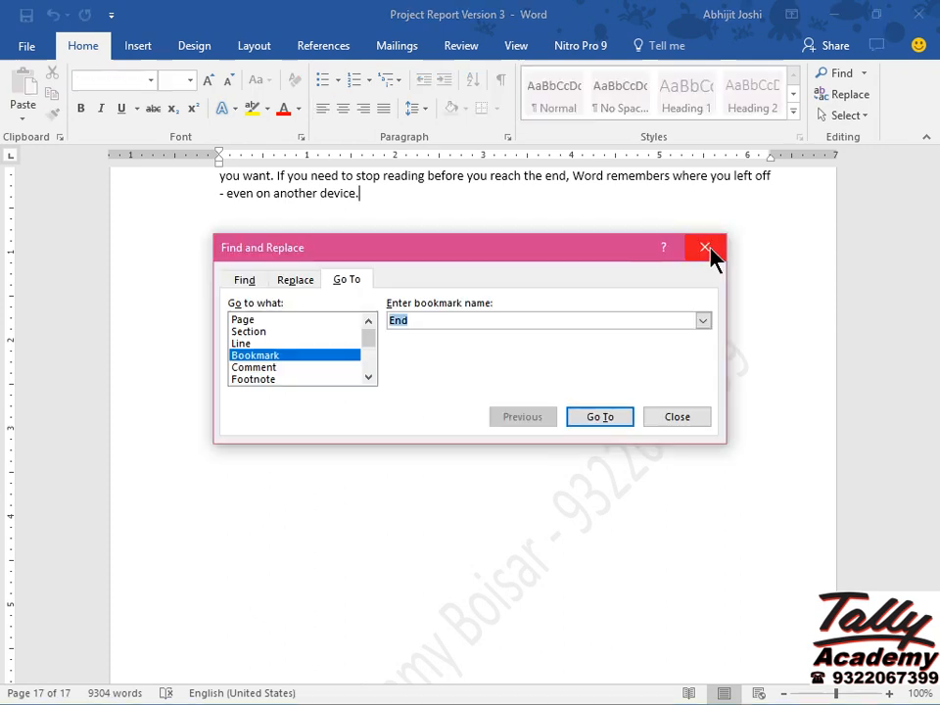
left_click(290, 319)
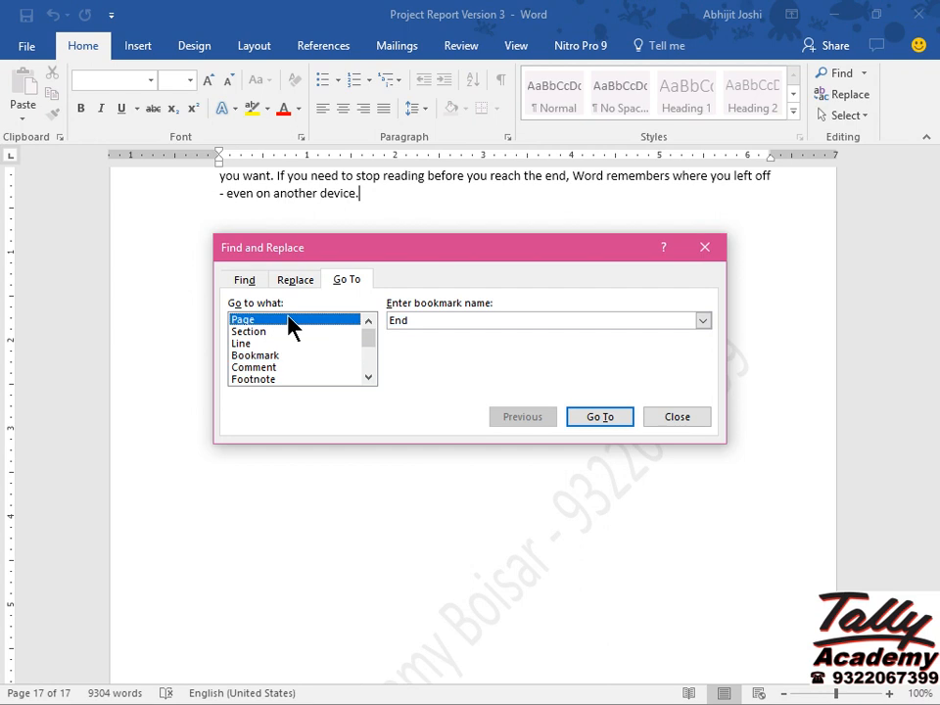
left_click(411, 324)
type("1")
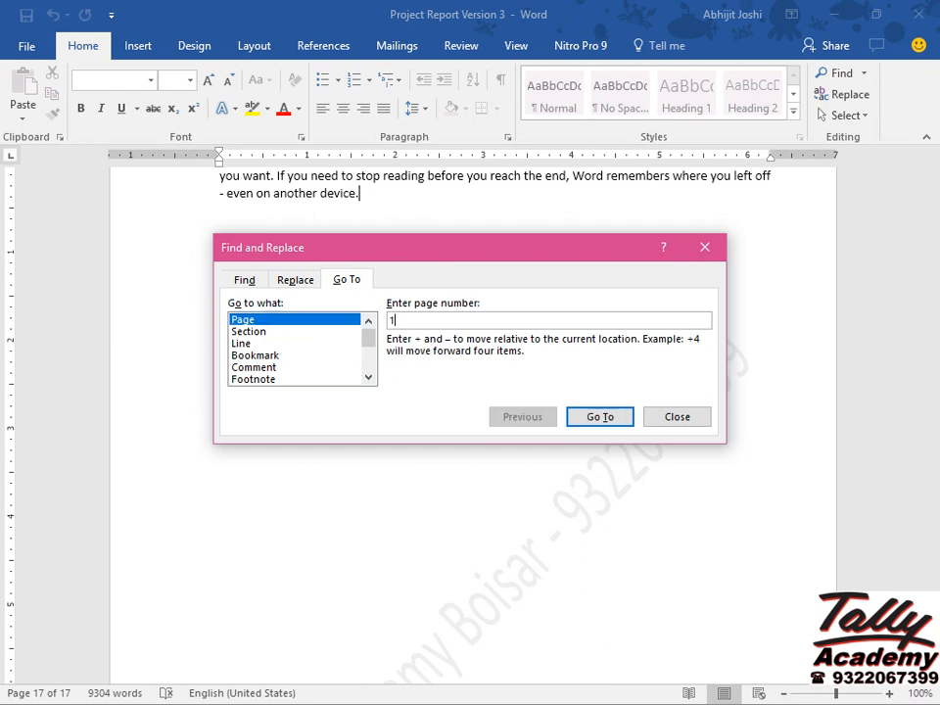
left_click(598, 419)
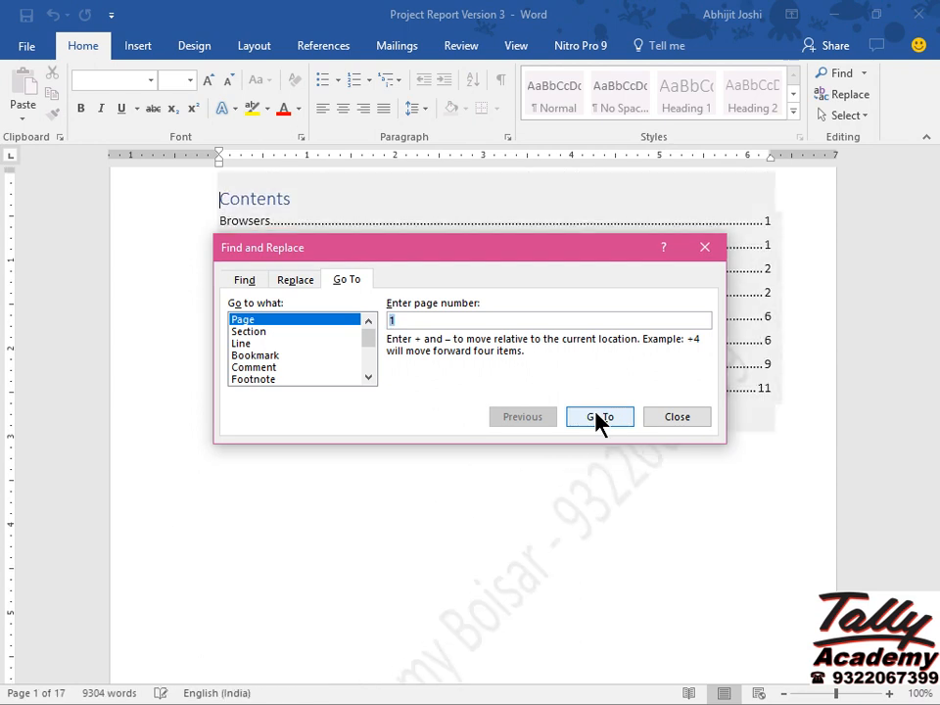
left_click(677, 418)
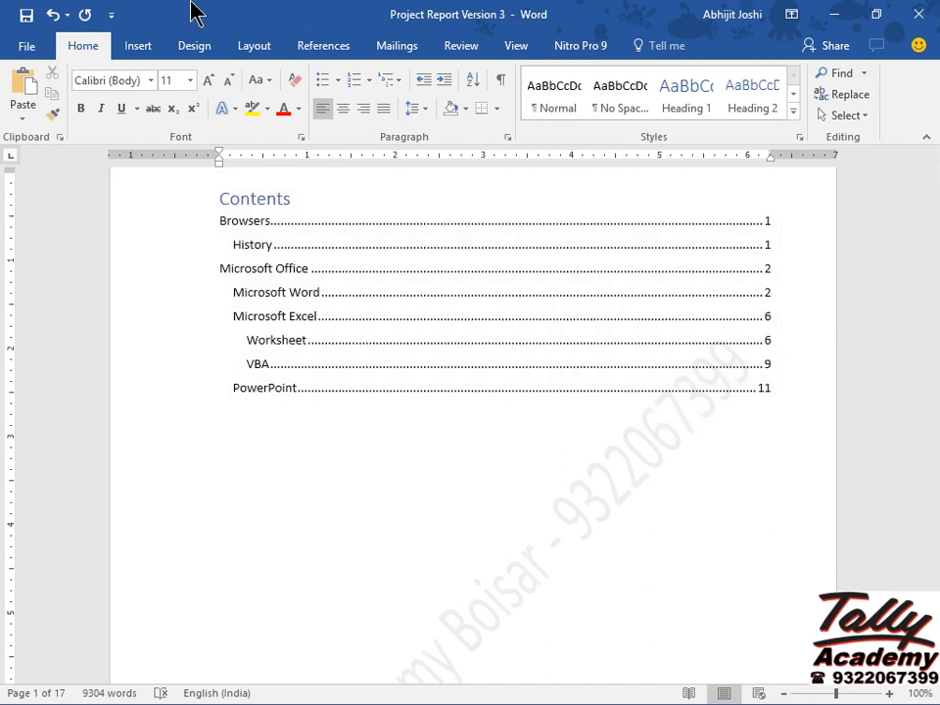
Add a bookmark named Start at the Contents heading on the first page
left_click(139, 47)
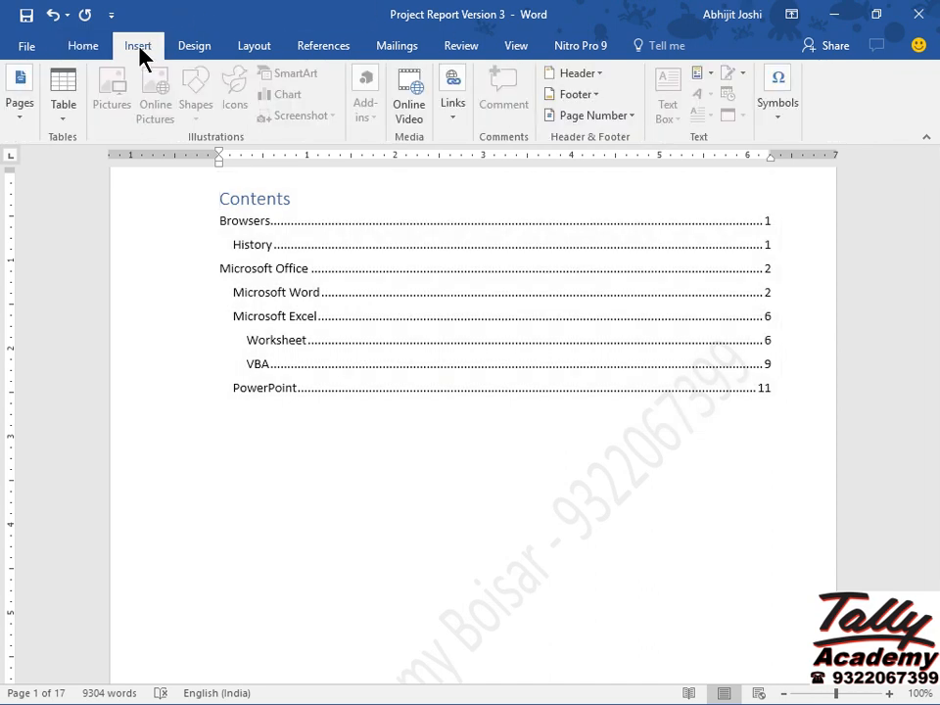
left_click(454, 89)
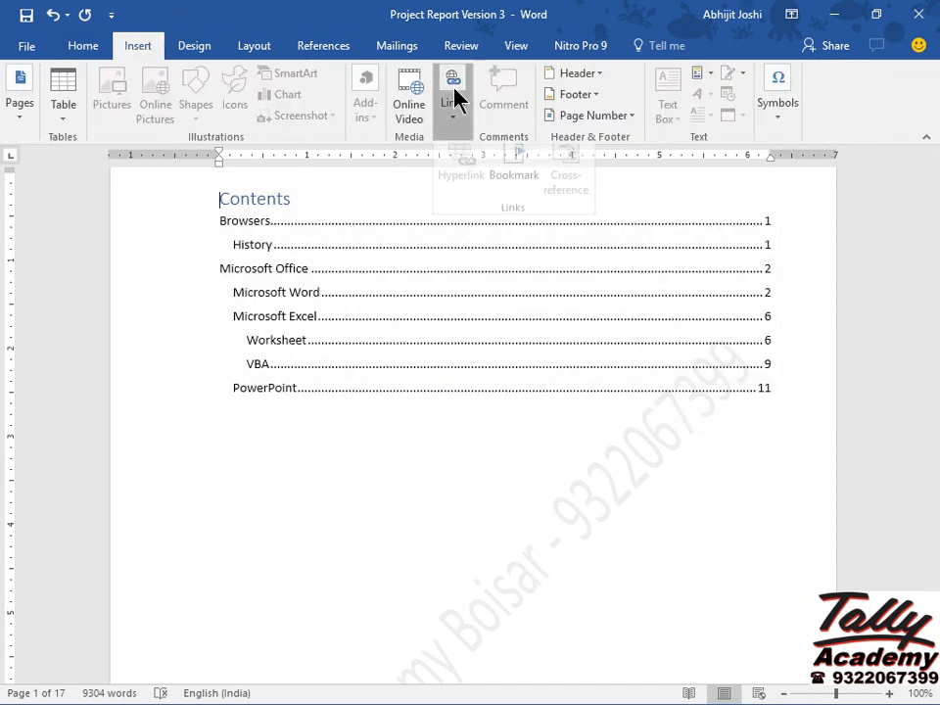
left_click(510, 166)
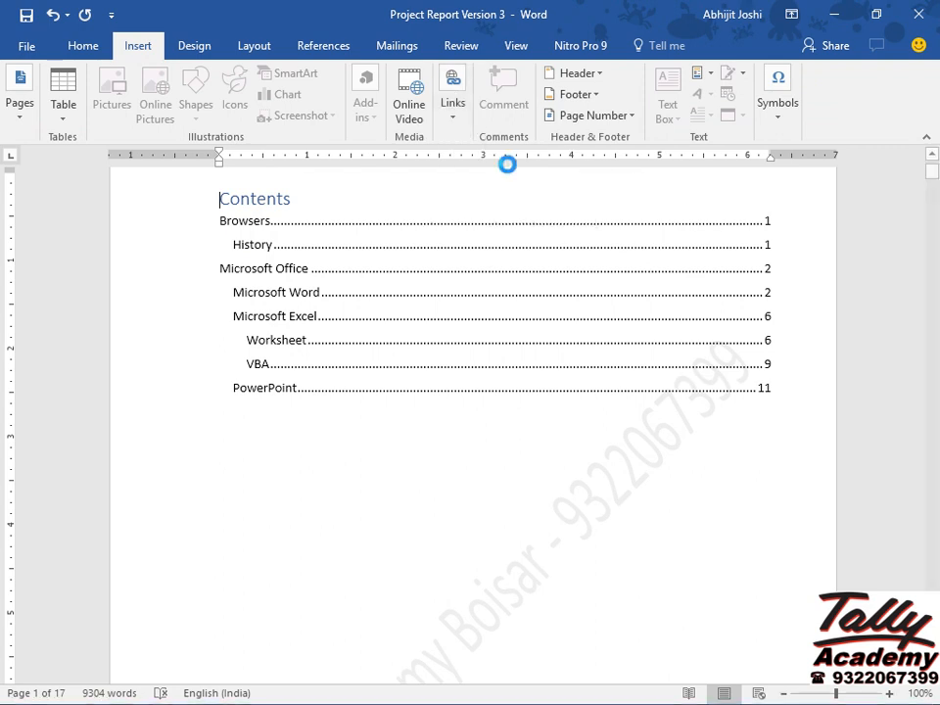
type("Start")
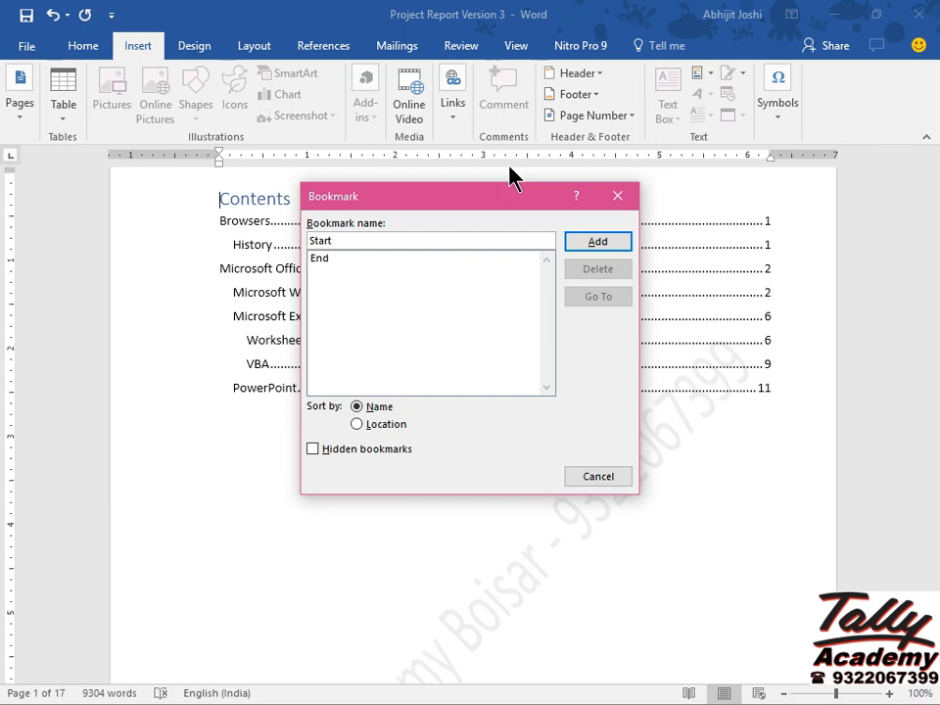
left_click(598, 245)
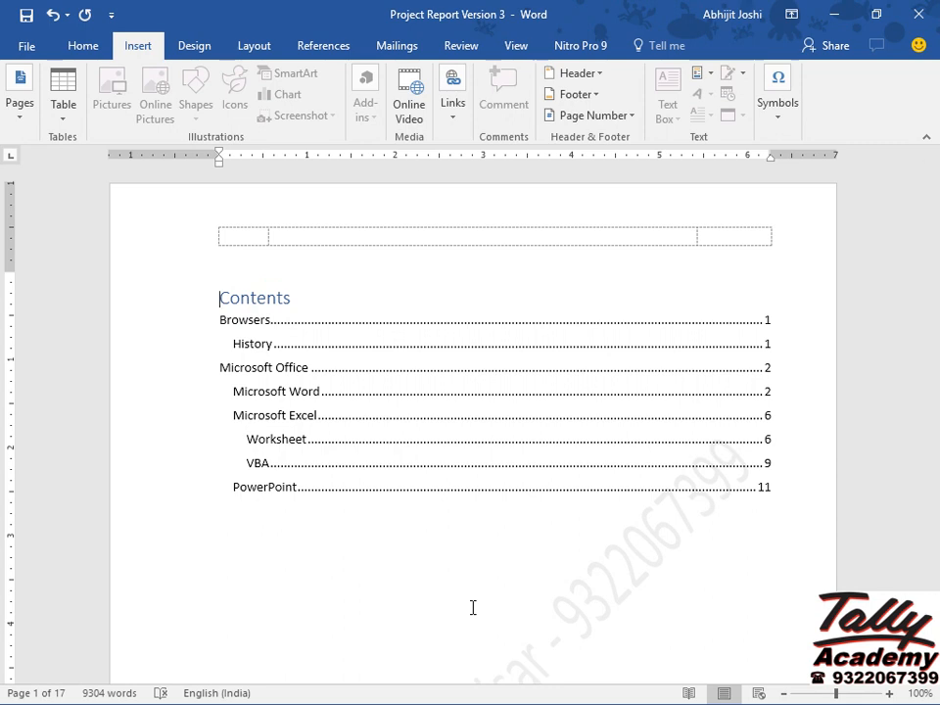
Jump from the Contents page to the bookmark End on the final page, and close the Go To dialog
key("ctrl+g")
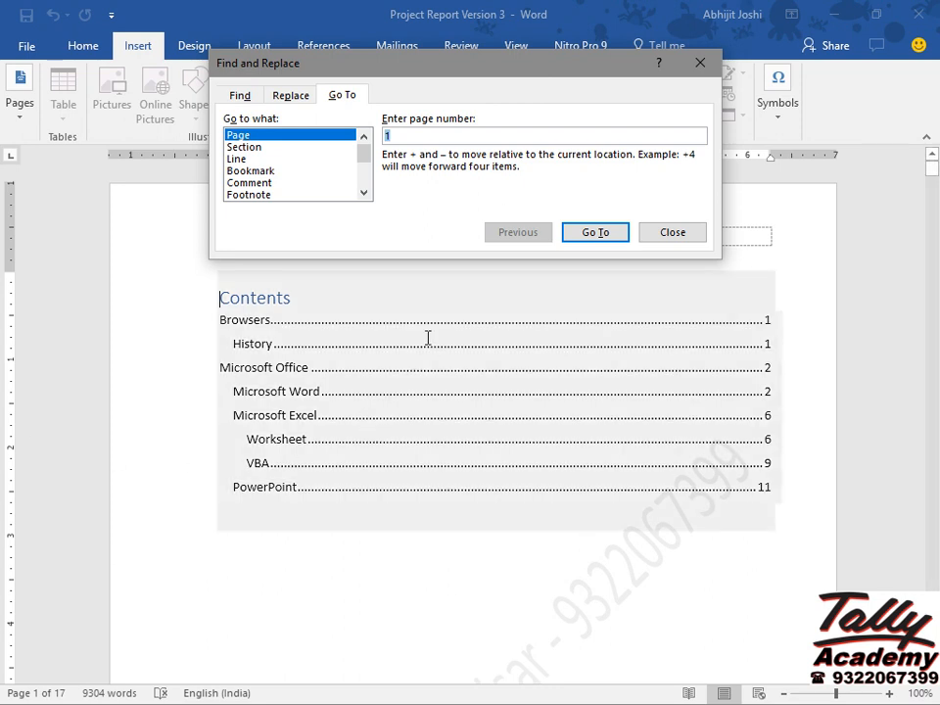
left_click(236, 172)
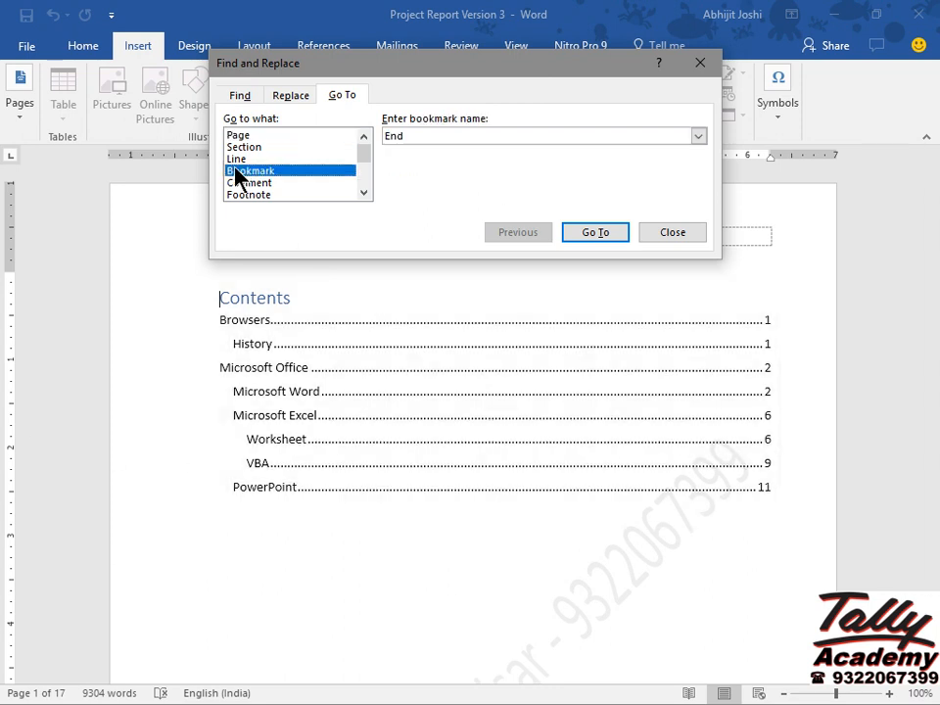
left_click(699, 137)
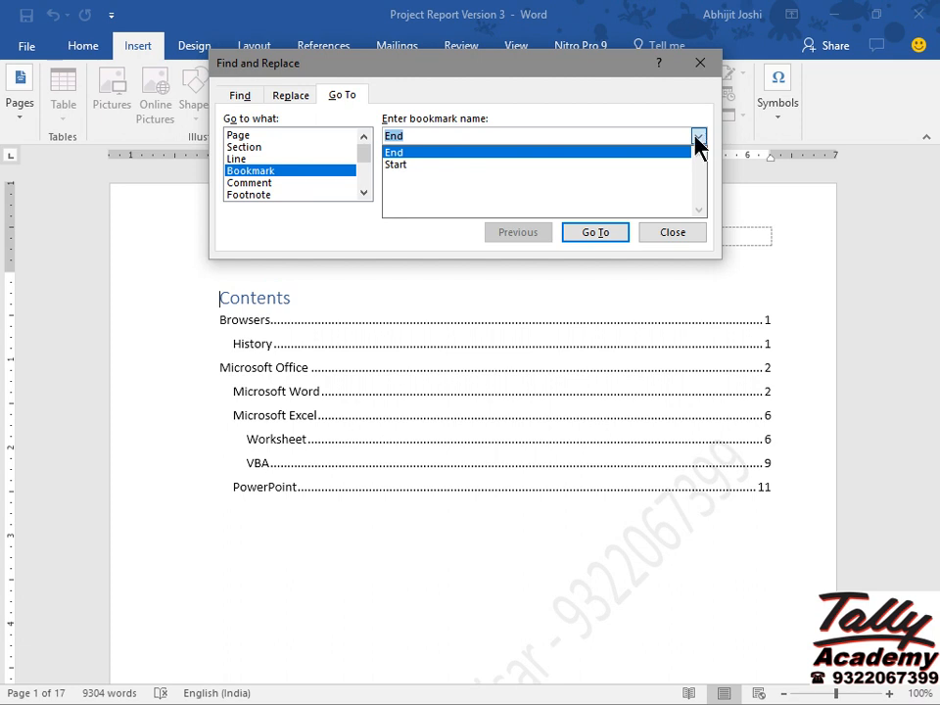
left_click(510, 154)
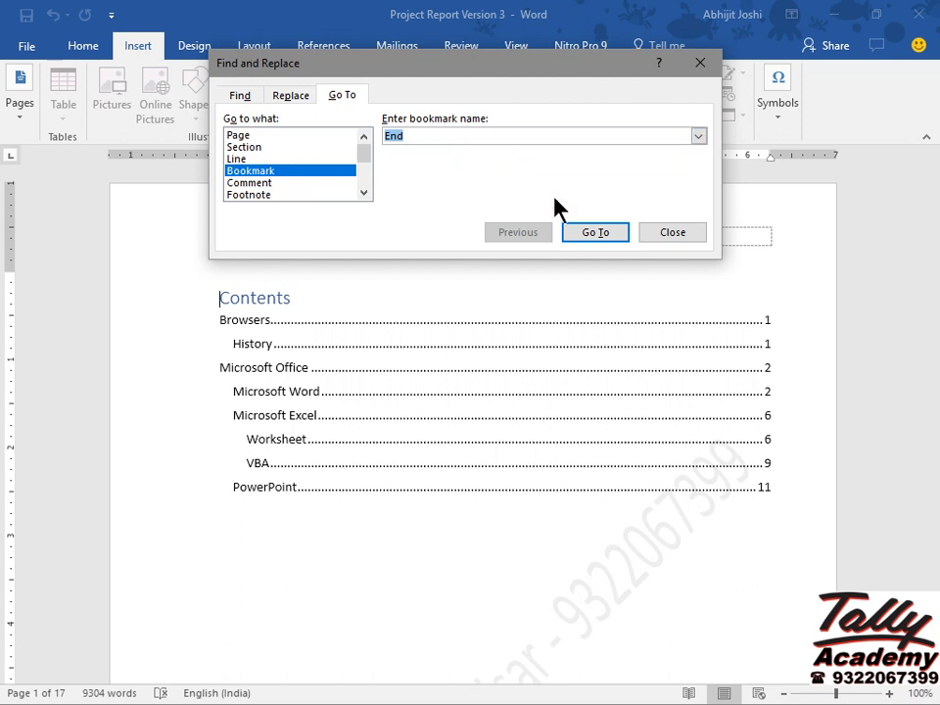
left_click(594, 233)
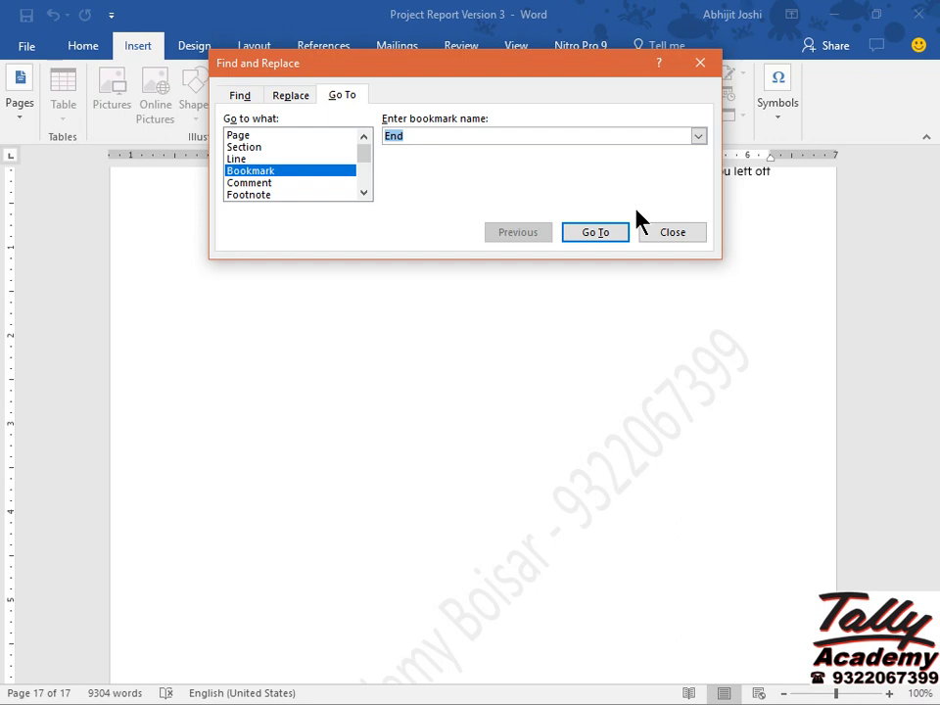
key("Escape")
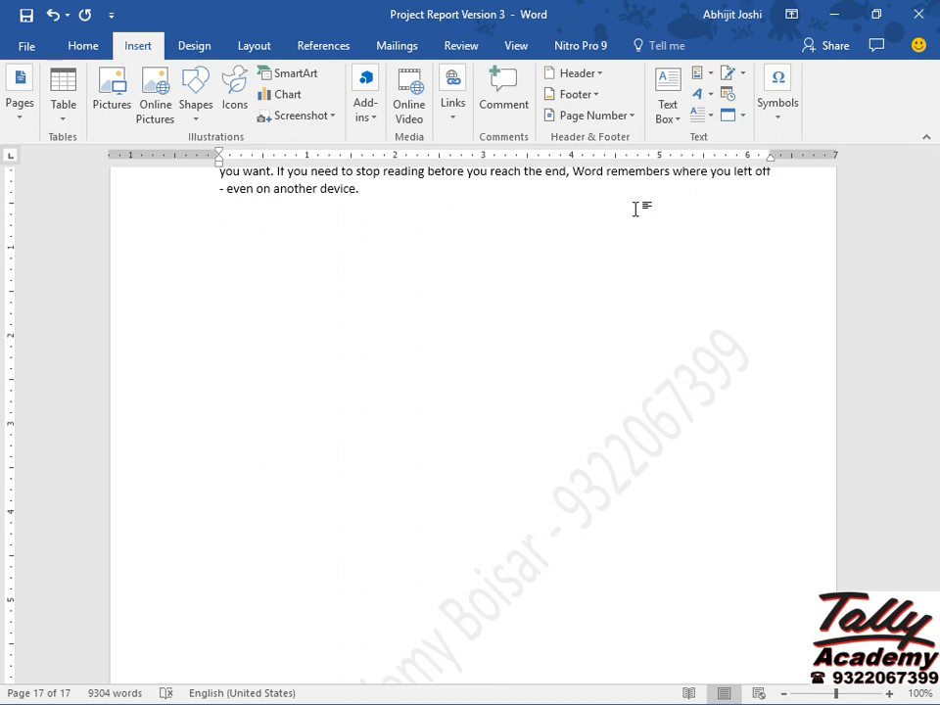
Draw an up block arrow about 1.07 by 0.53 inches in the left margin below the last line, and shorten it to under half its height
left_click(197, 101)
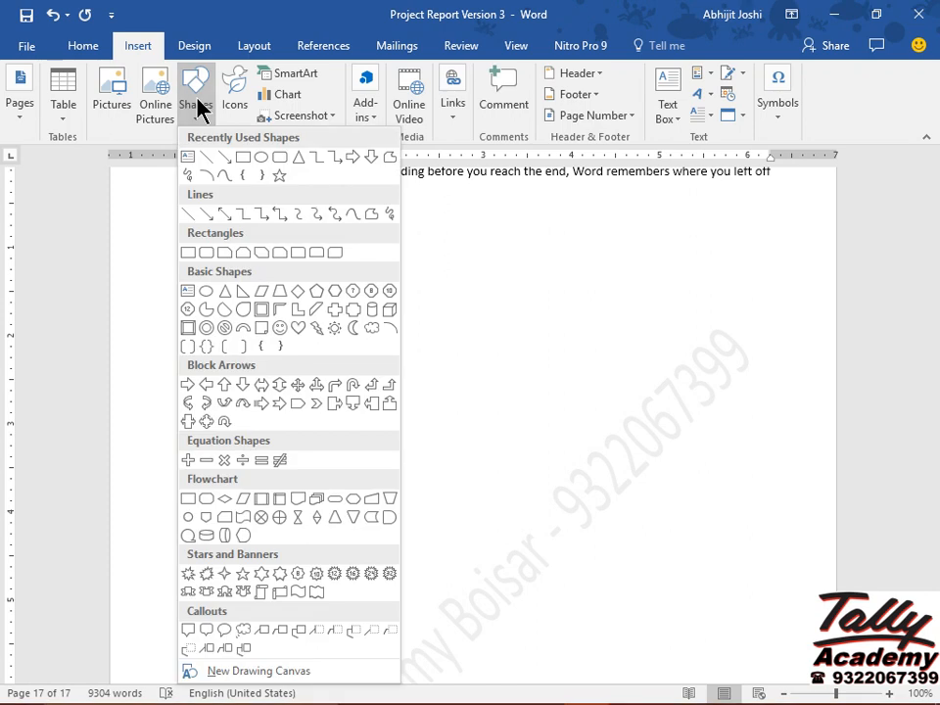
left_click(224, 385)
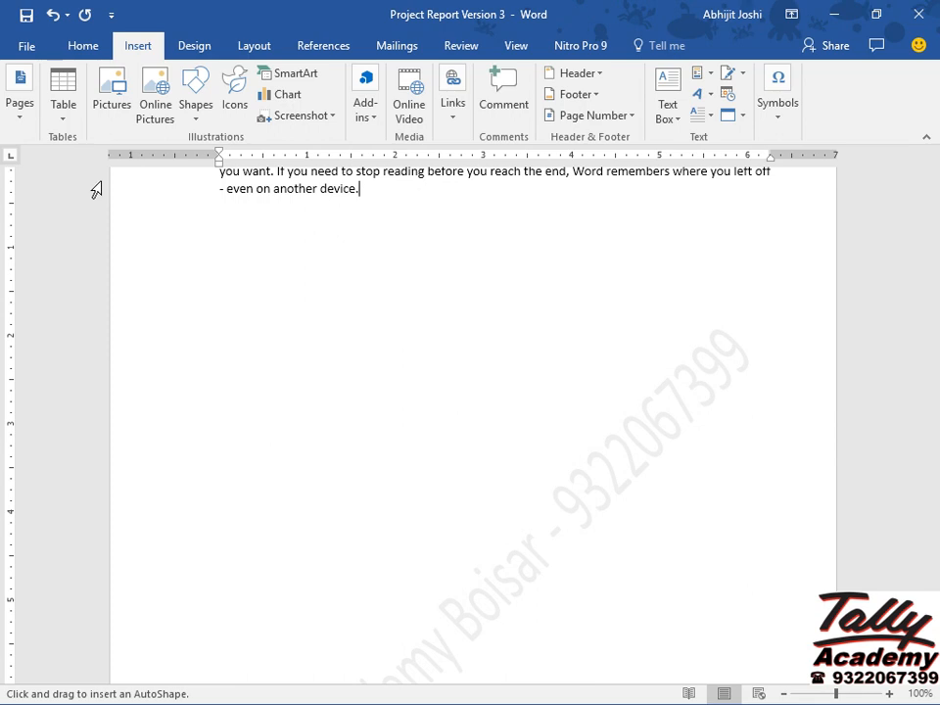
left_click(134, 211)
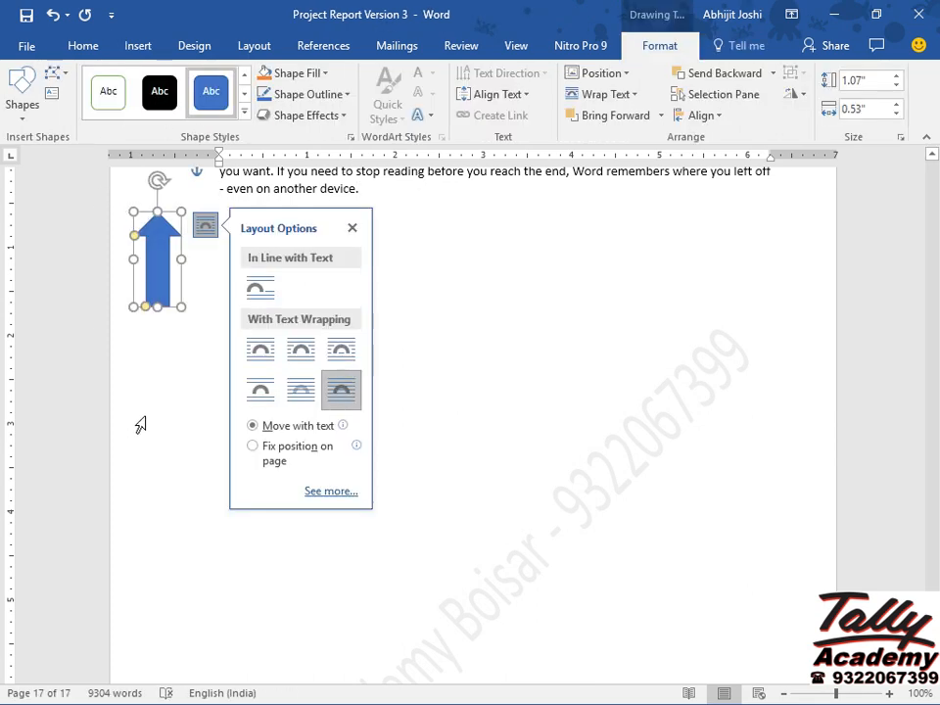
left_click(189, 296)
left_click(157, 289)
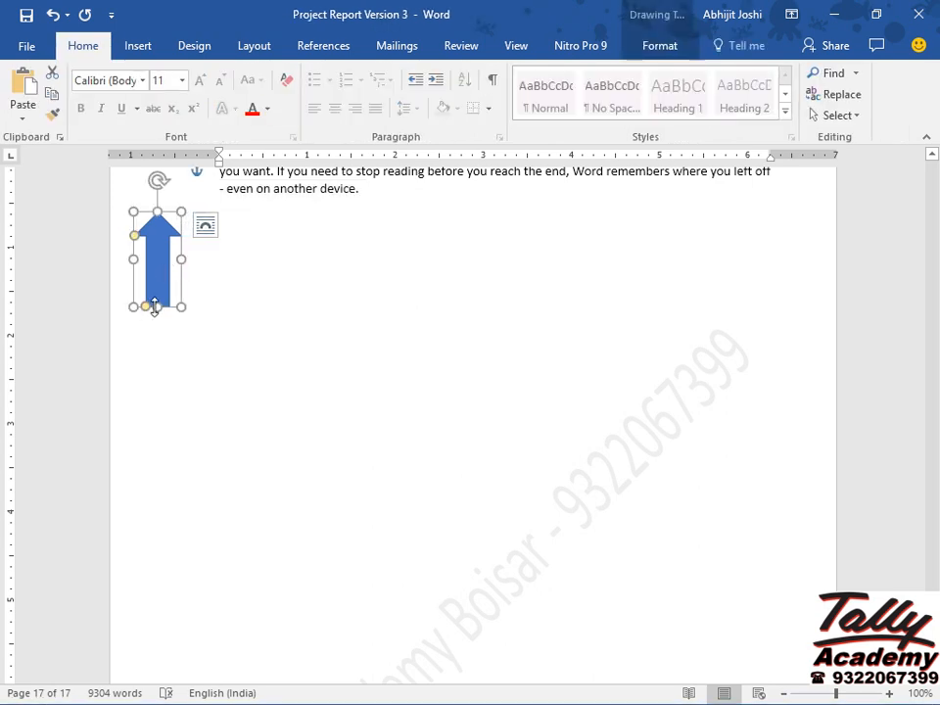
left_click_drag(153, 306, 152, 253)
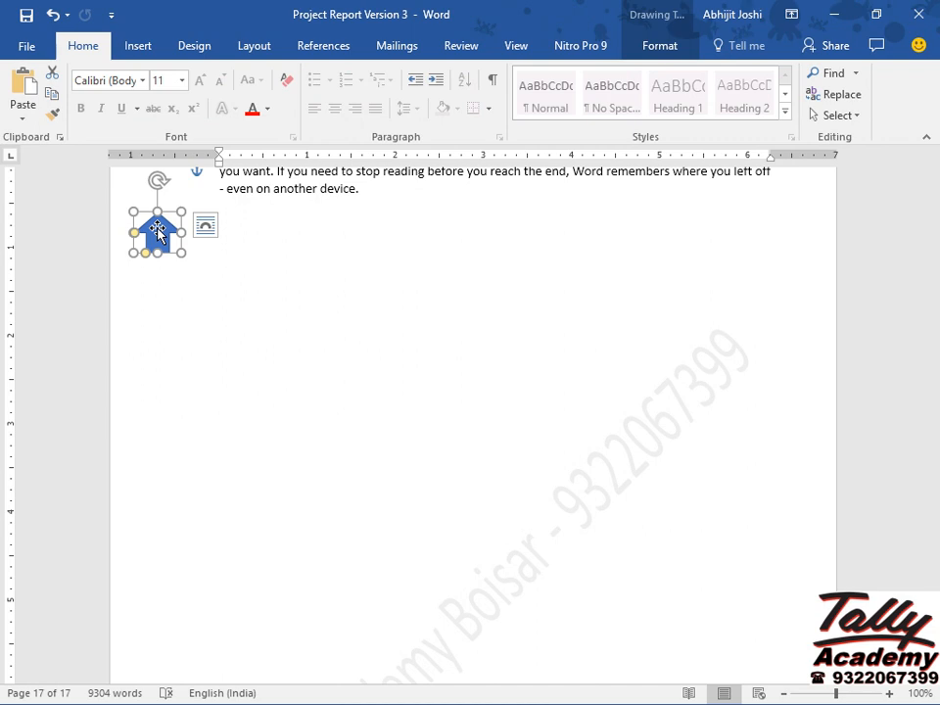
left_click(346, 256)
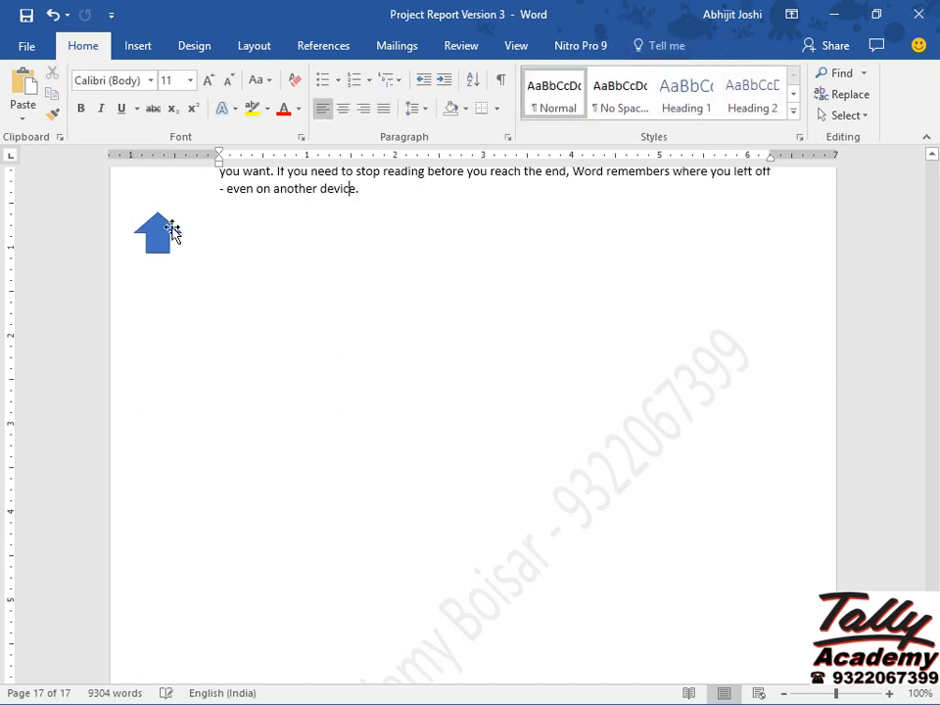
Hyperlink the up arrow shape on the last page to the bookmark Start in this document
left_click(161, 237)
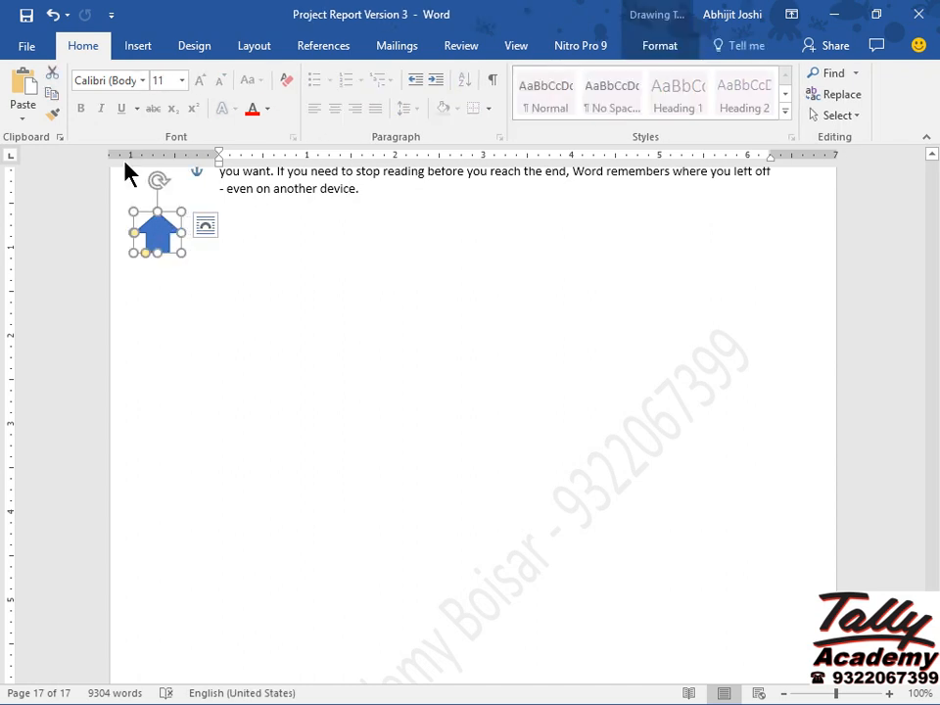
left_click(144, 81)
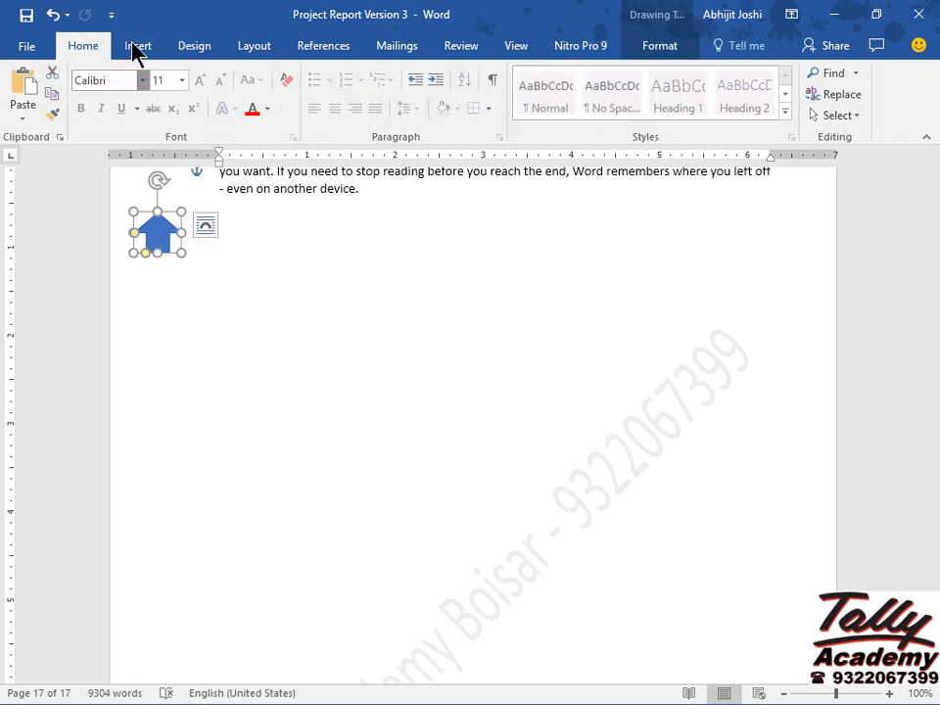
left_click(134, 46)
left_click(134, 47)
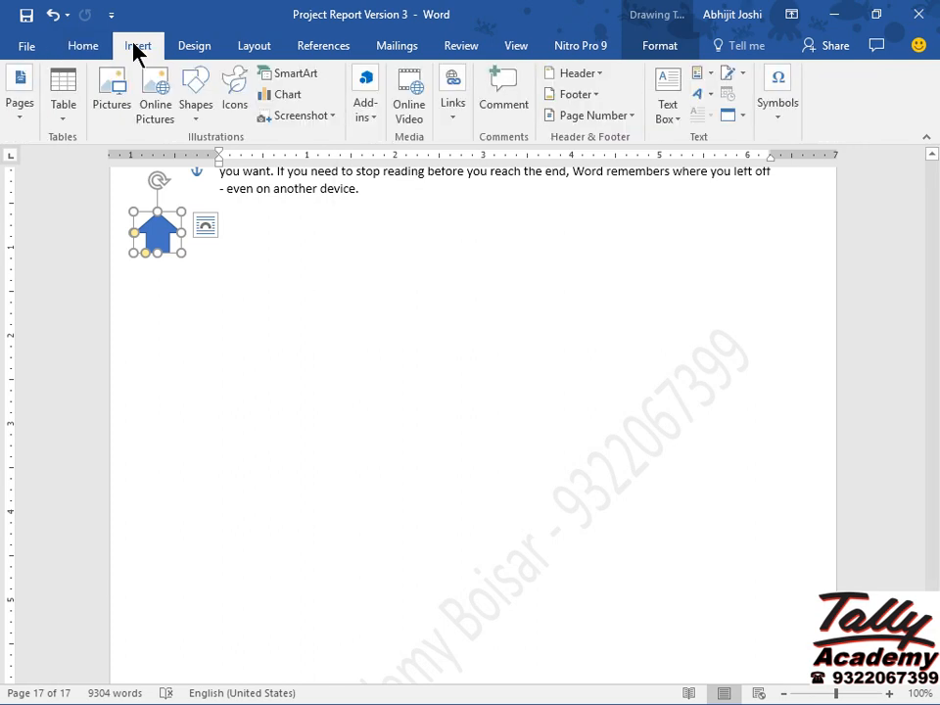
left_click(461, 102)
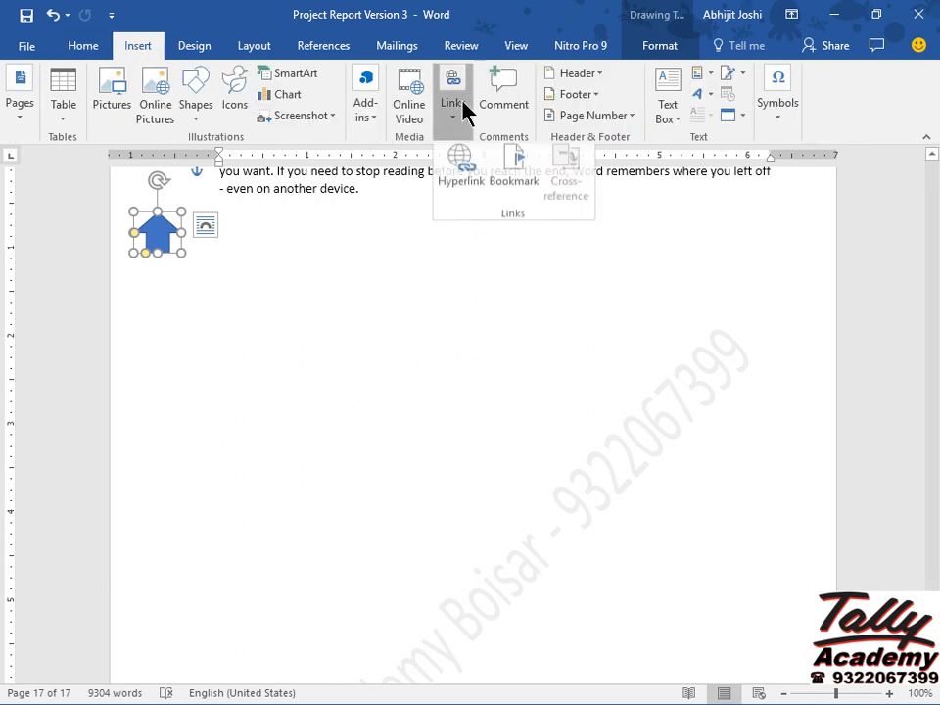
left_click(474, 186)
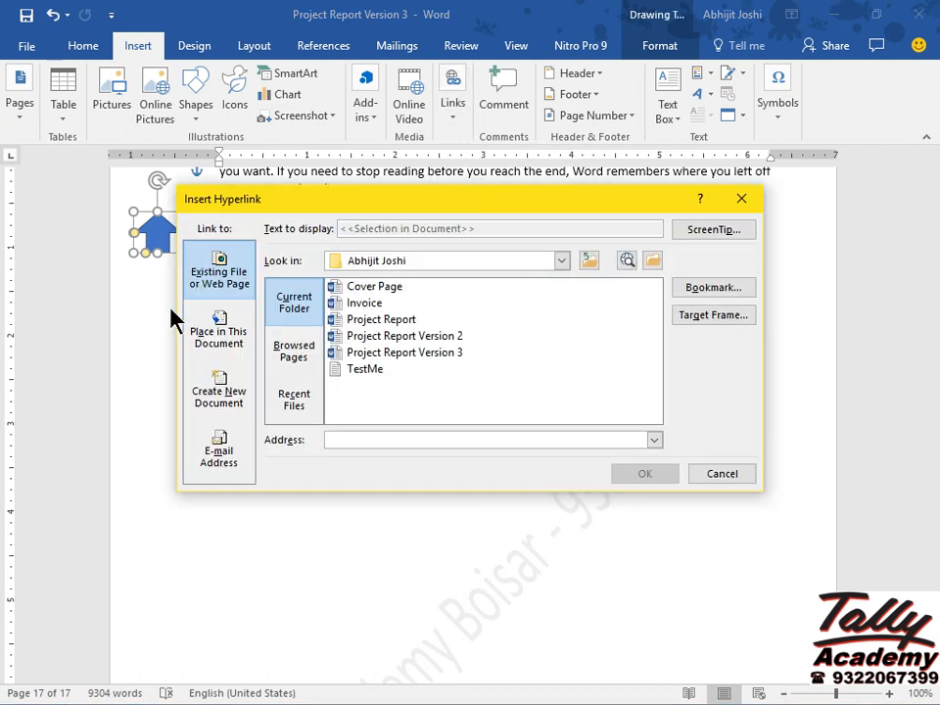
left_click(211, 353)
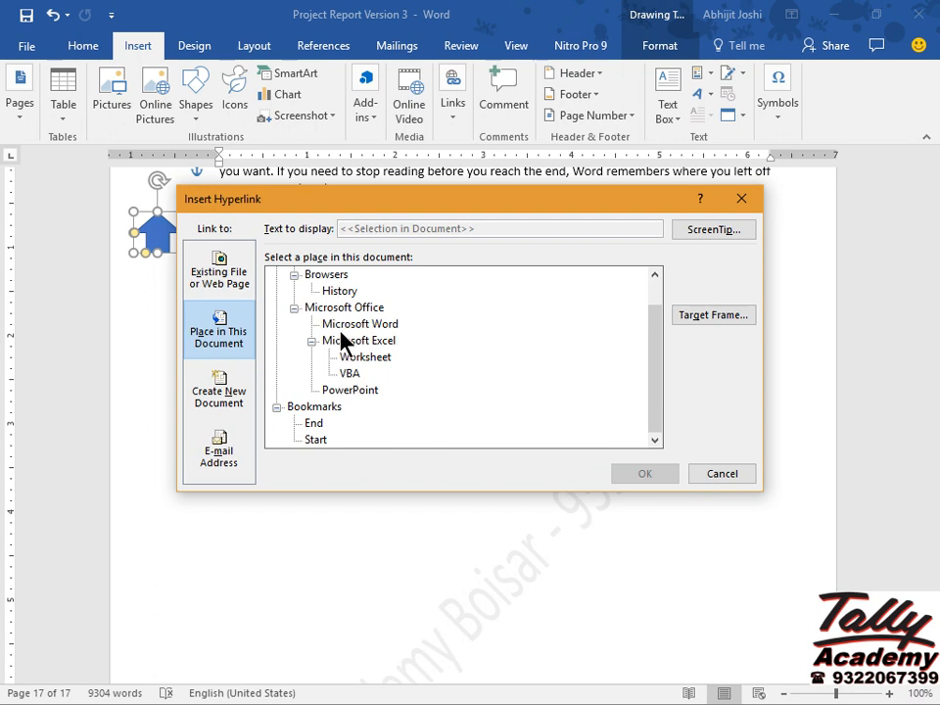
left_click(316, 441)
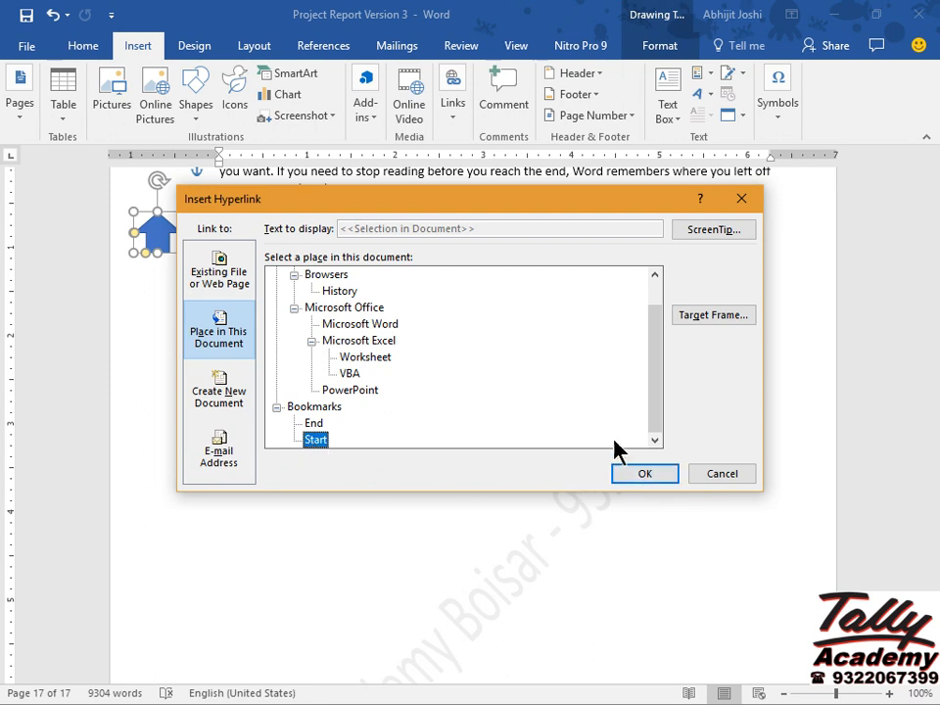
left_click(638, 474)
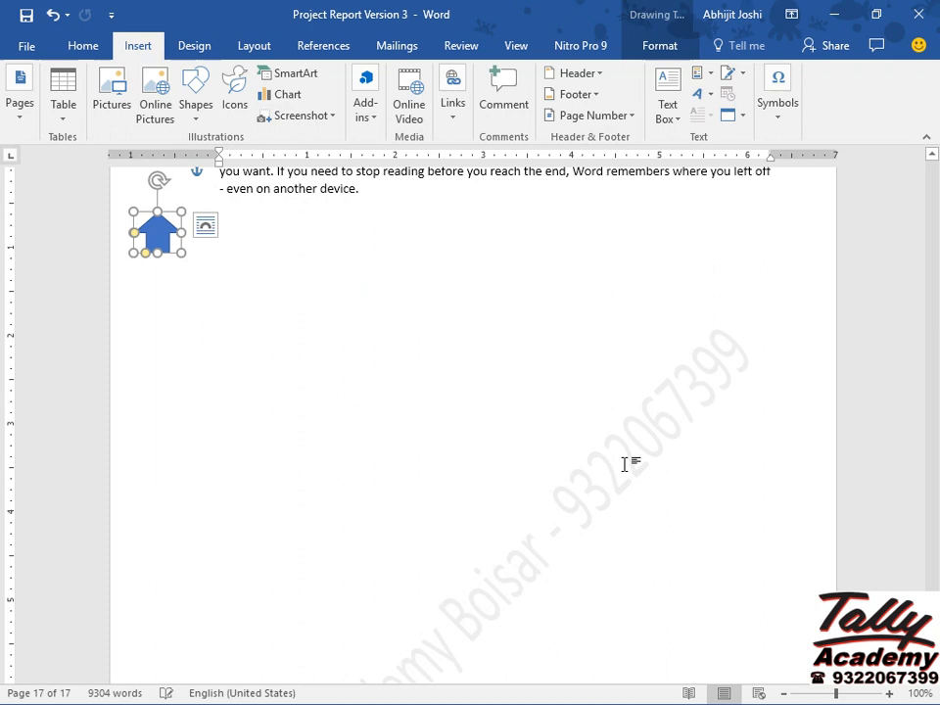
Deselect the arrow, follow its link to the start of the report, and view the Invoice hyperlink on page 4
left_click(446, 304)
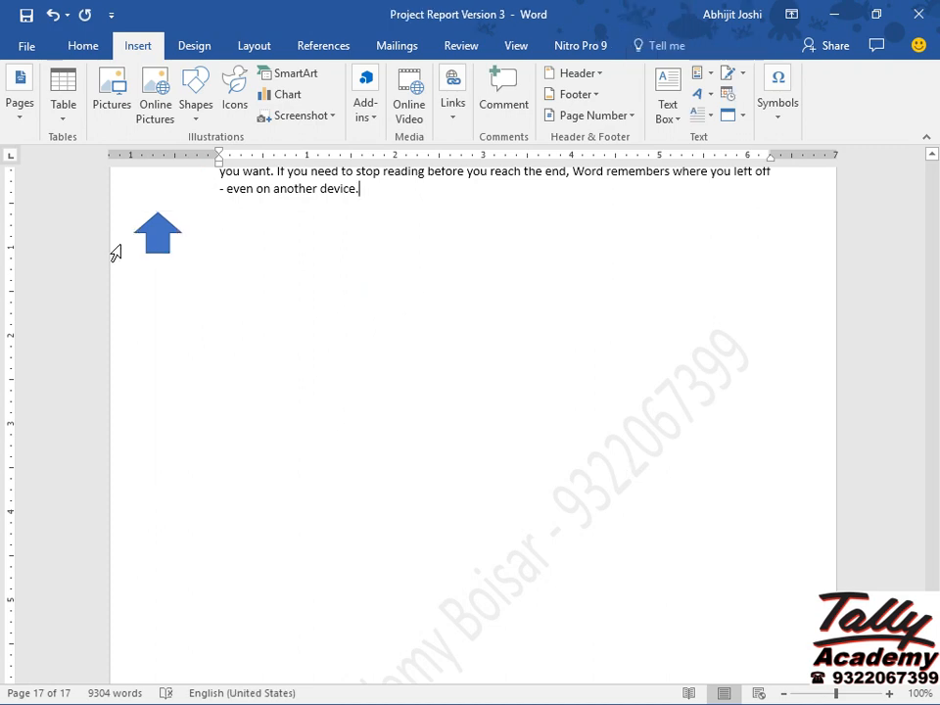
left_click(157, 250, "ctrl")
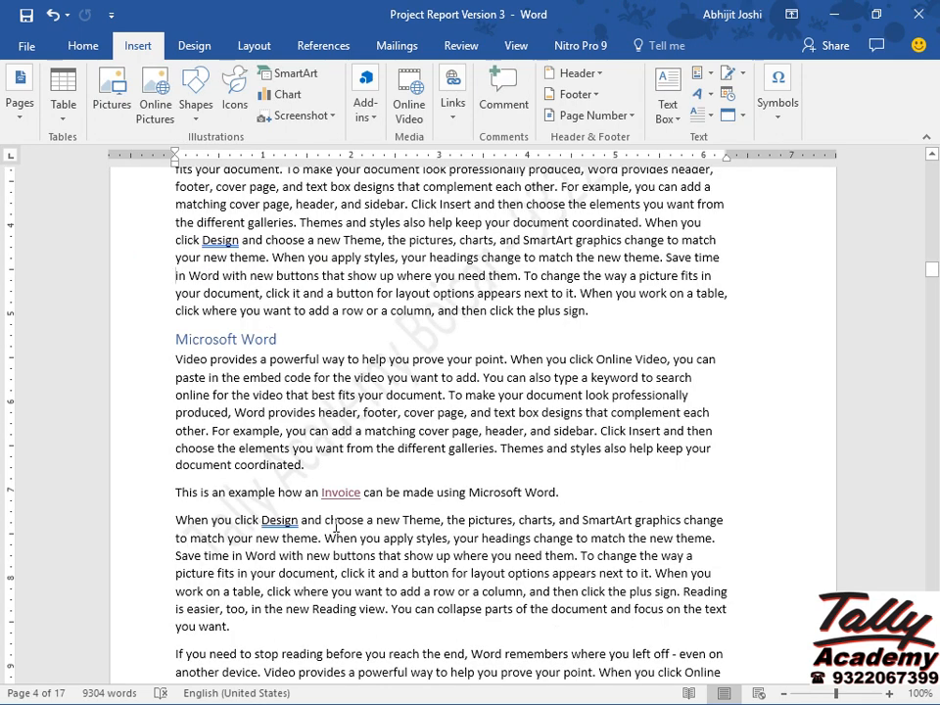
mouse_move(342, 499)
mouse_move(346, 498)
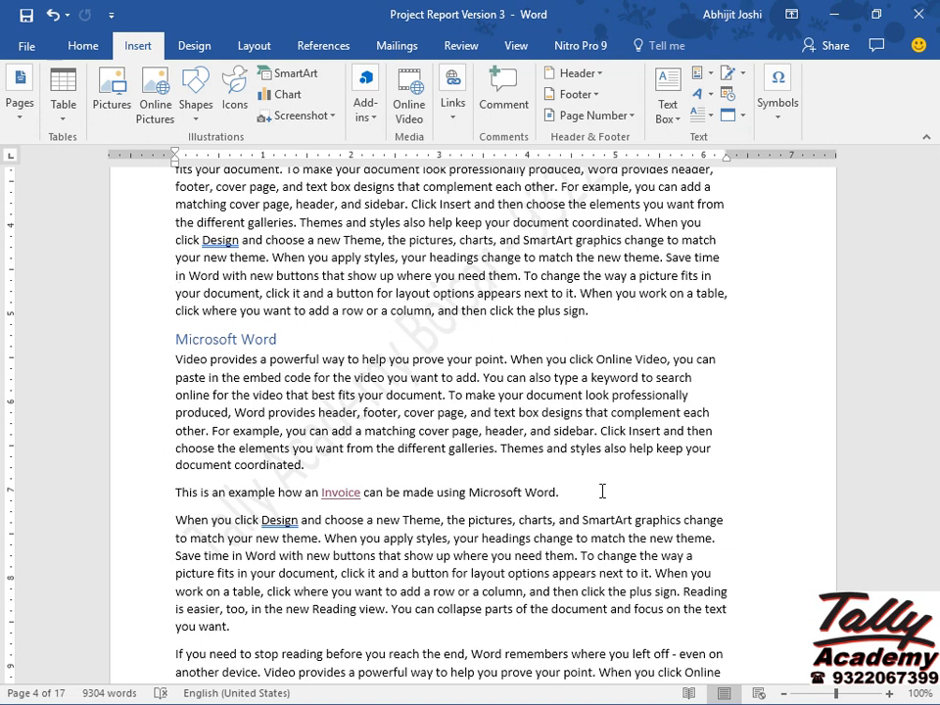
Place the insertion point after the Invoice example sentence, and open the author's personal folder on the network share \\192.168.0.254\dcia in File Explorer
left_click(603, 491)
key("super")
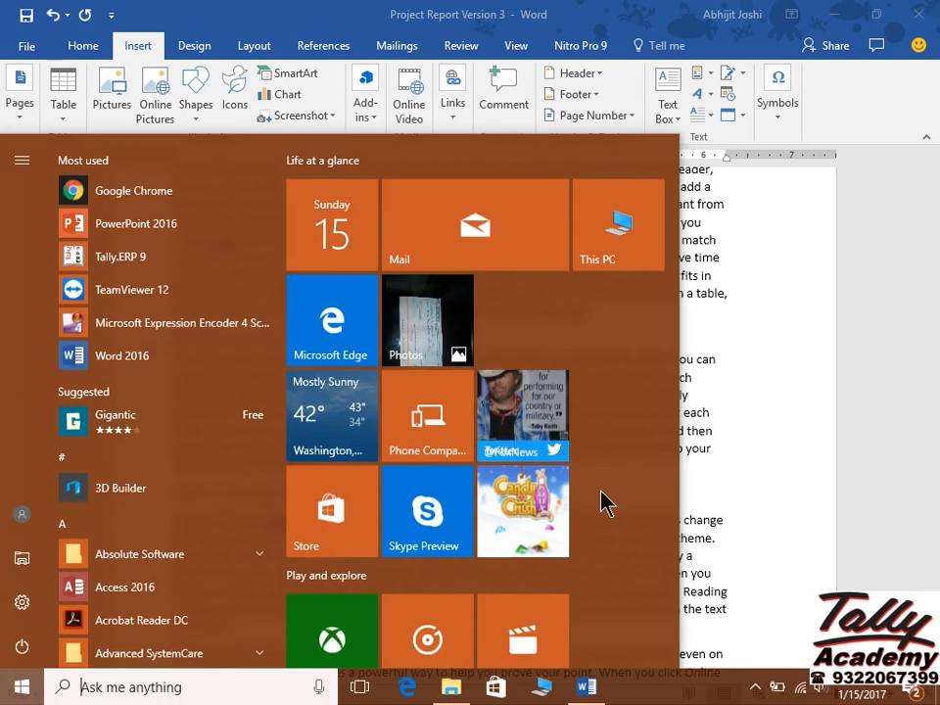
type("\\\\")
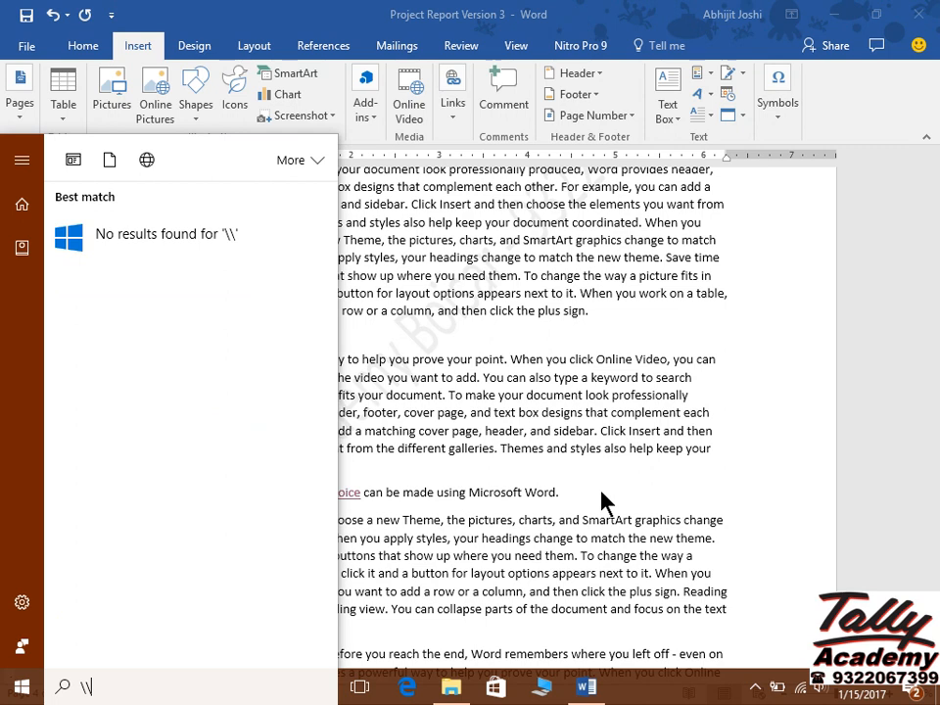
type("192.168.0.254")
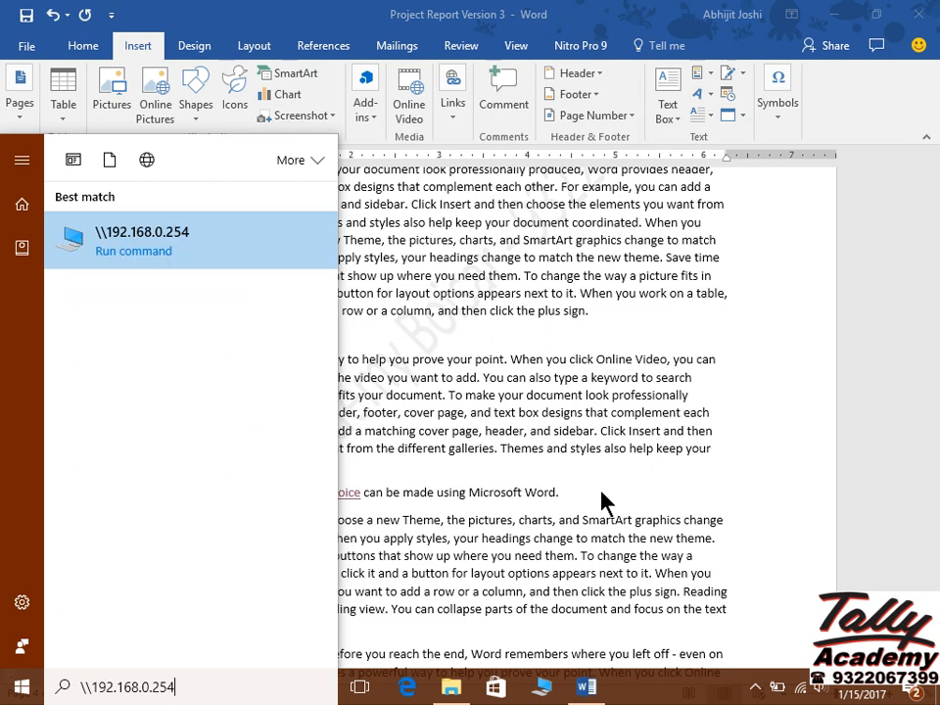
type("\\d")
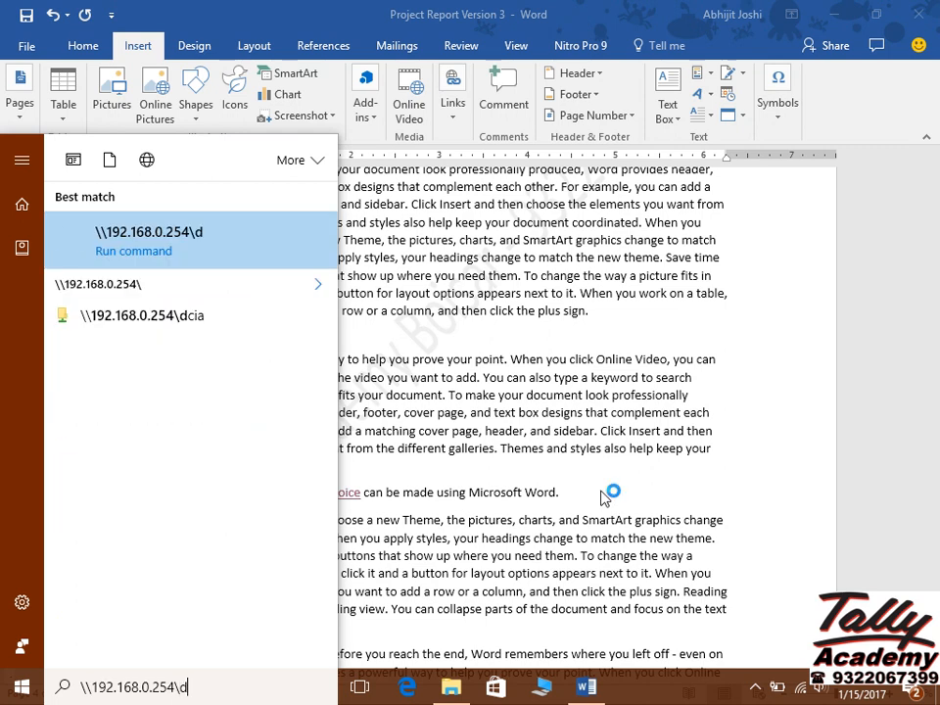
type("cia")
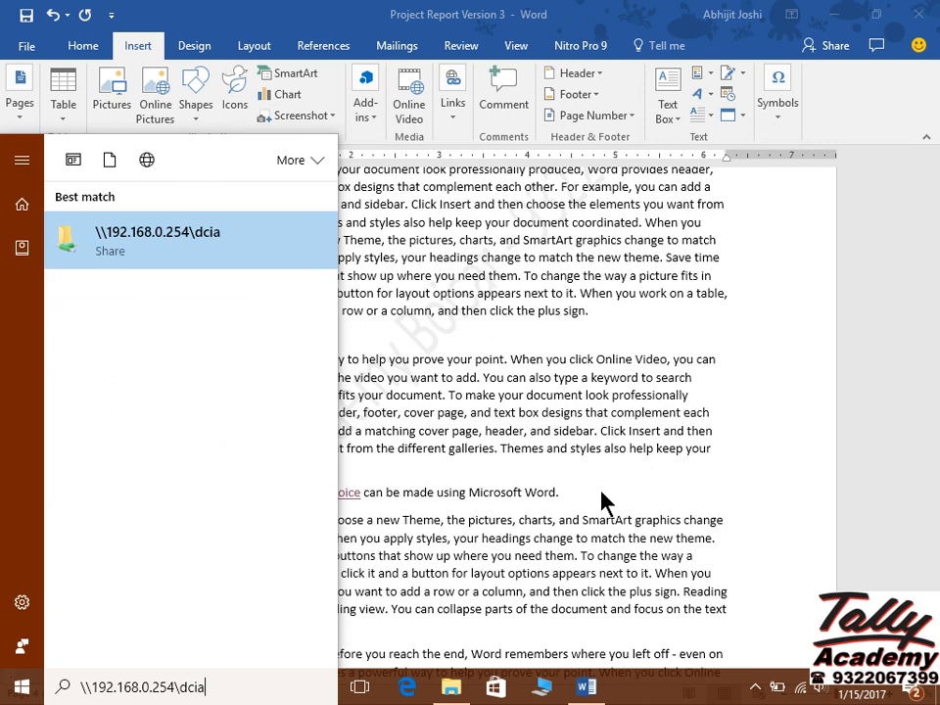
key("Return")
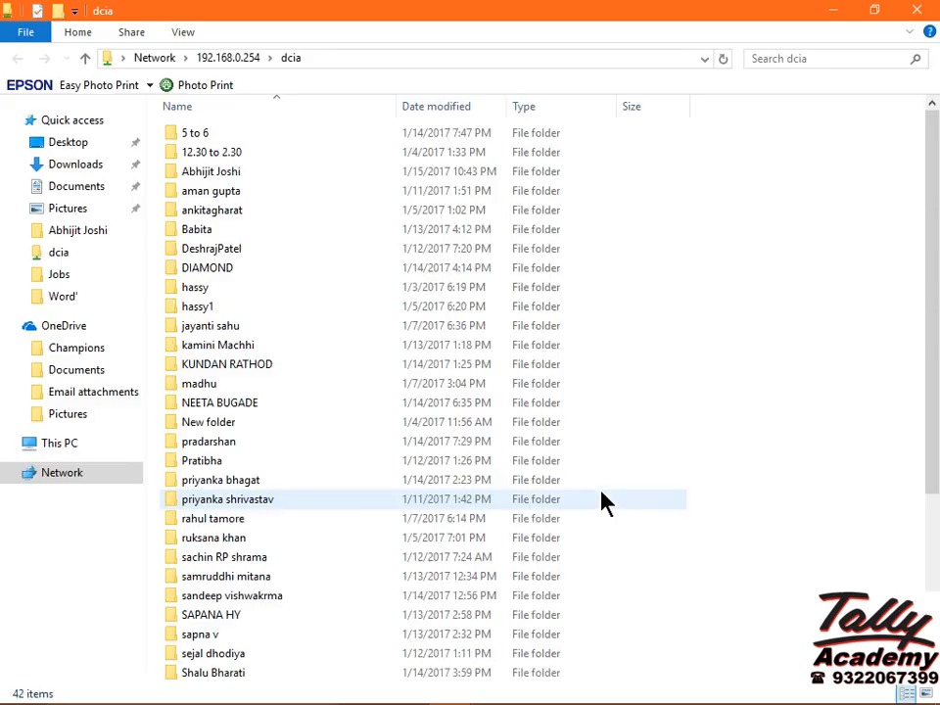
left_click(177, 179)
double_click(177, 179)
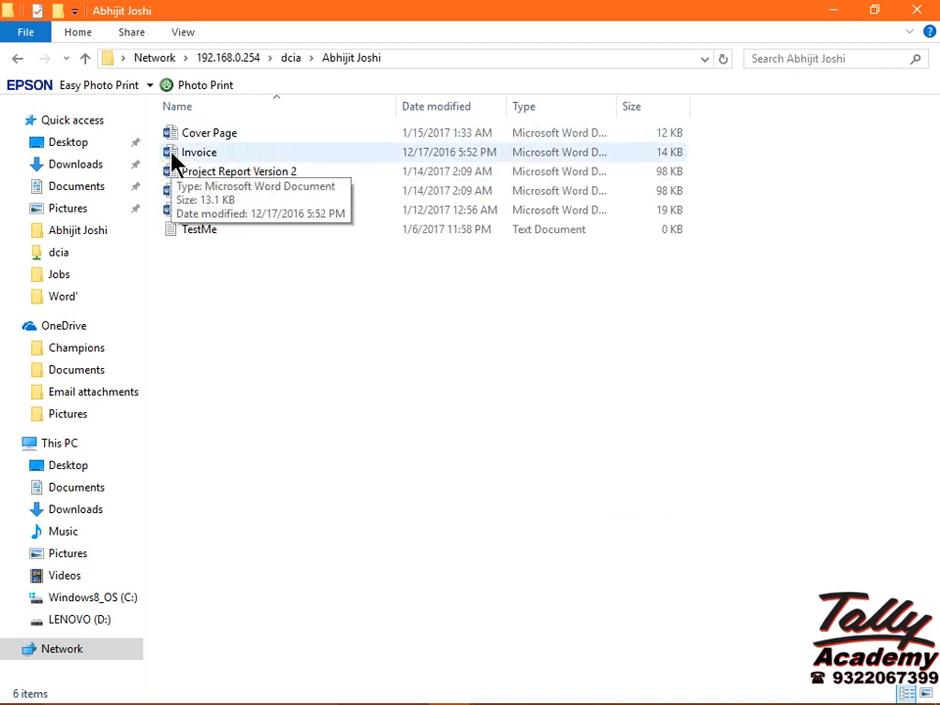
Copy the Invoice file, paste it into the Word report after the Invoice example sentence, and open the embedded document
left_click(174, 160)
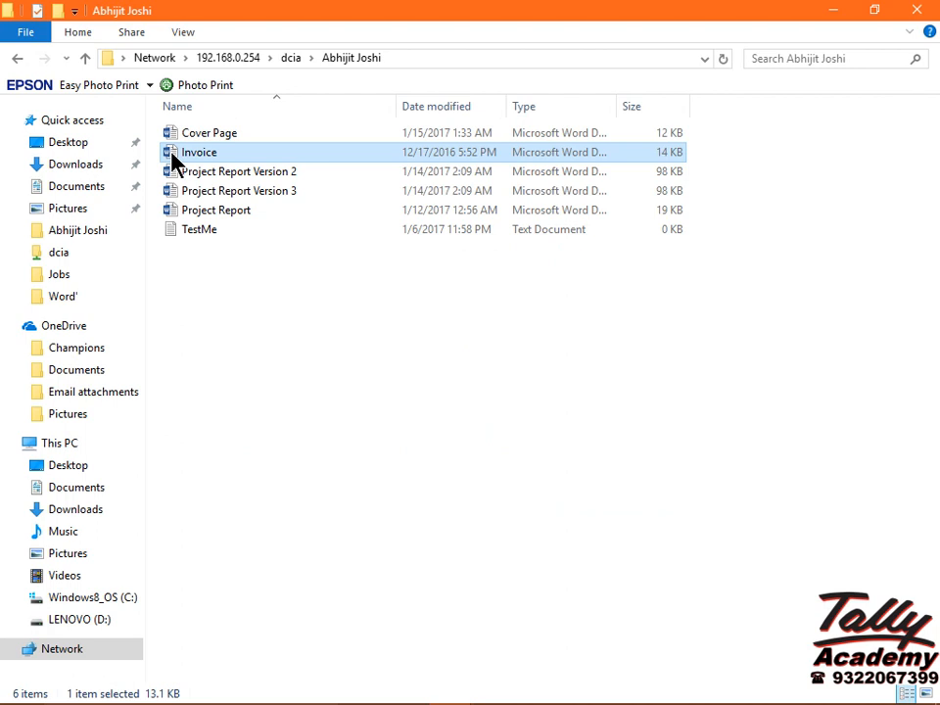
key("alt+Tab")
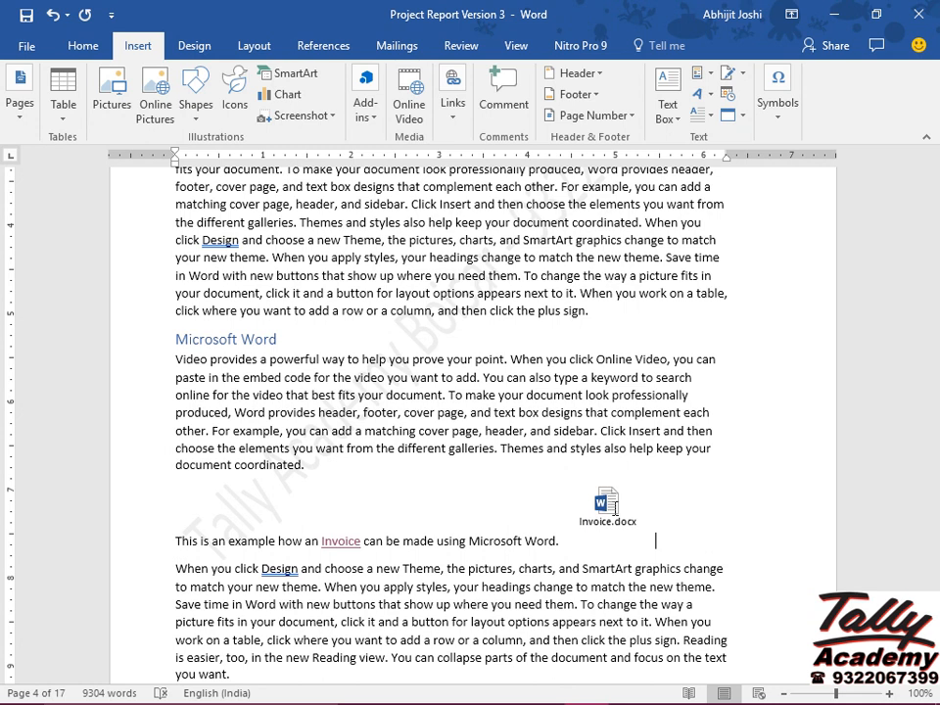
left_click(600, 506)
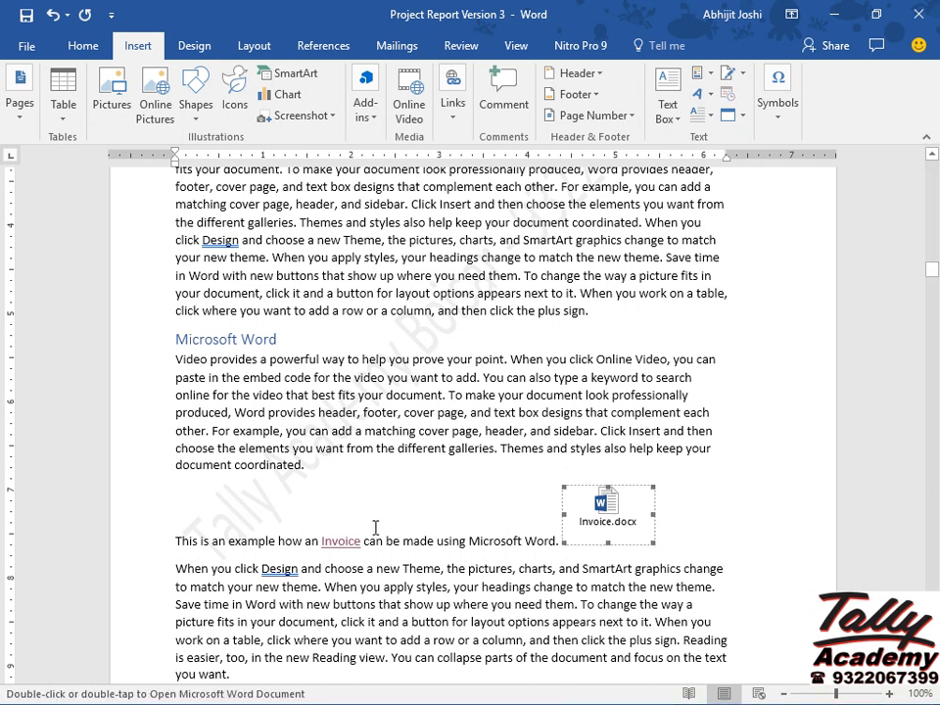
double_click(594, 521)
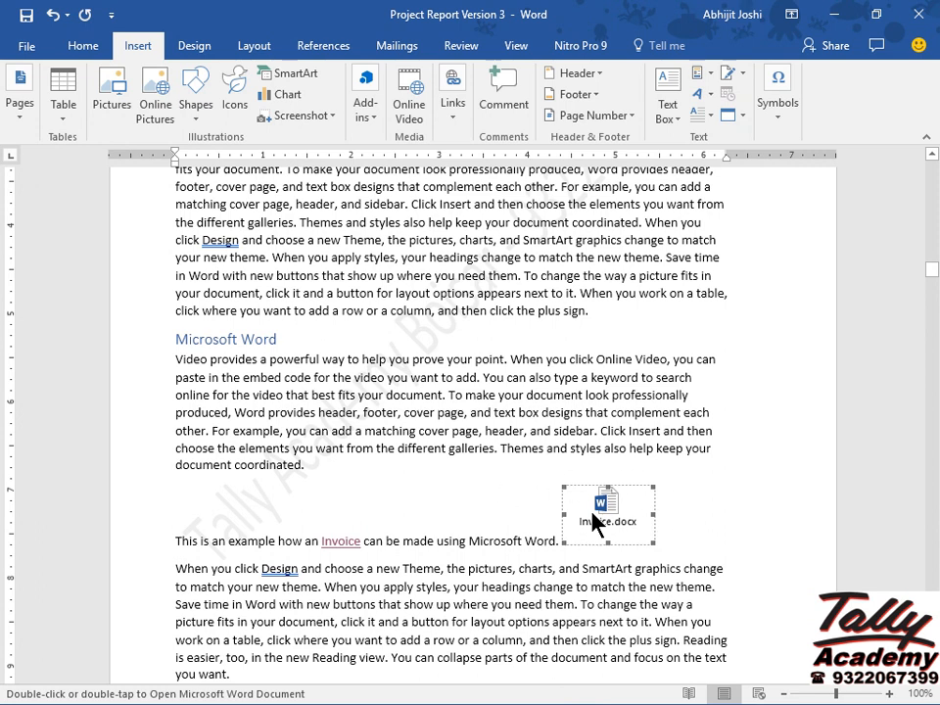